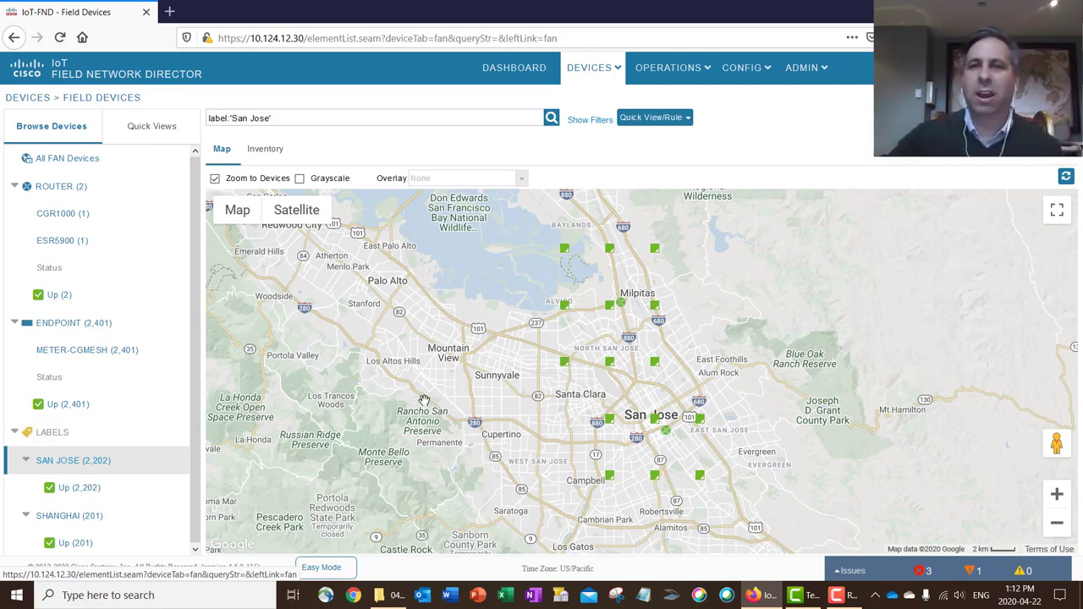
- Zoom the San Jose map in on Milpitas and open the details and mesh links of the grid router there
left_click(1057, 495)
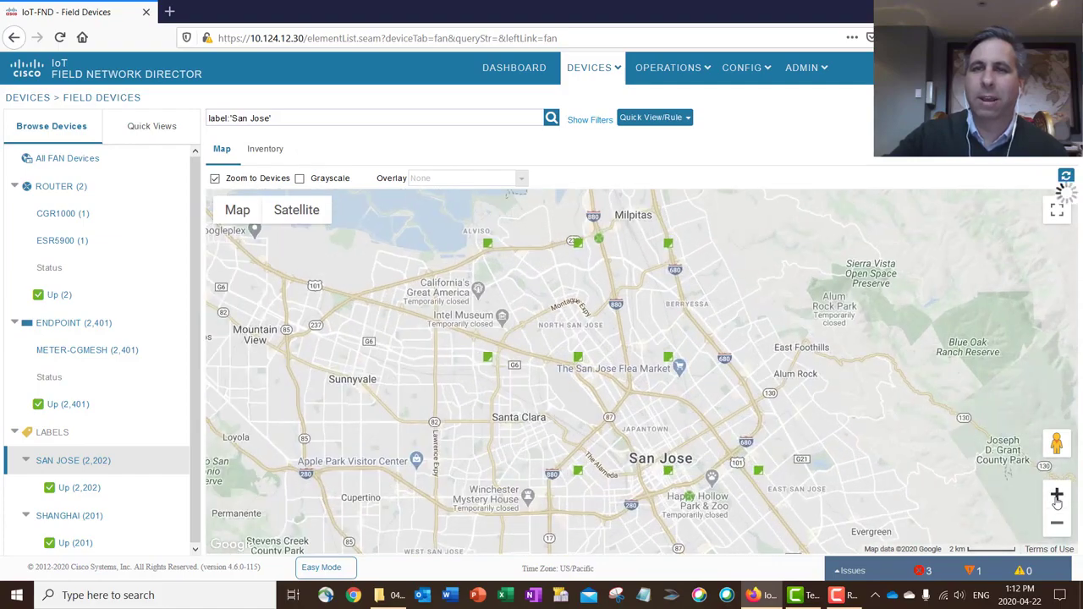
left_click(1056, 495)
left_click_drag(802, 506, 821, 575)
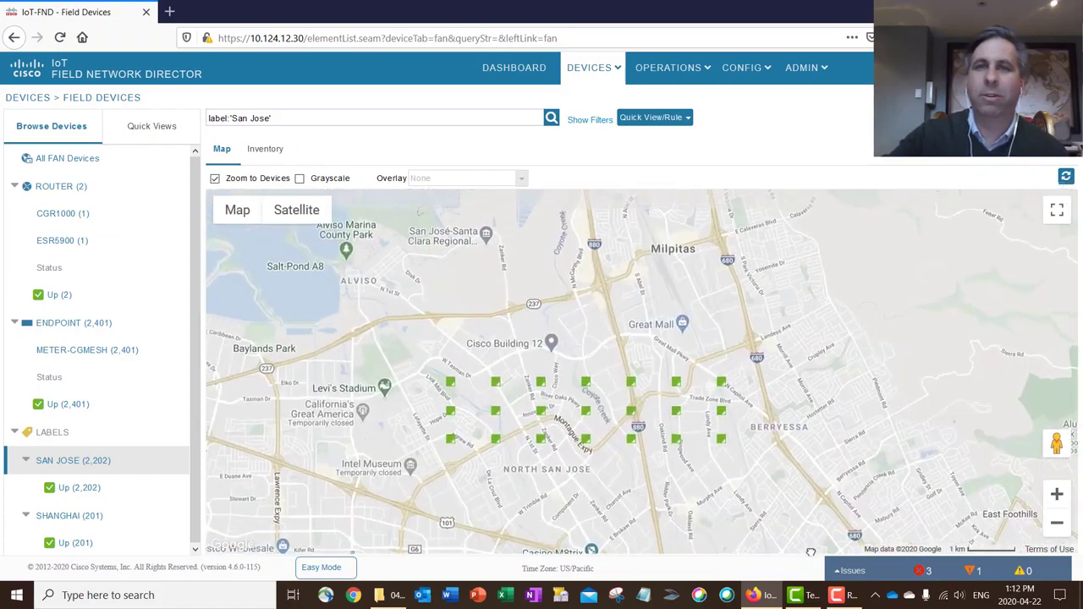
left_click_drag(801, 405, 798, 483)
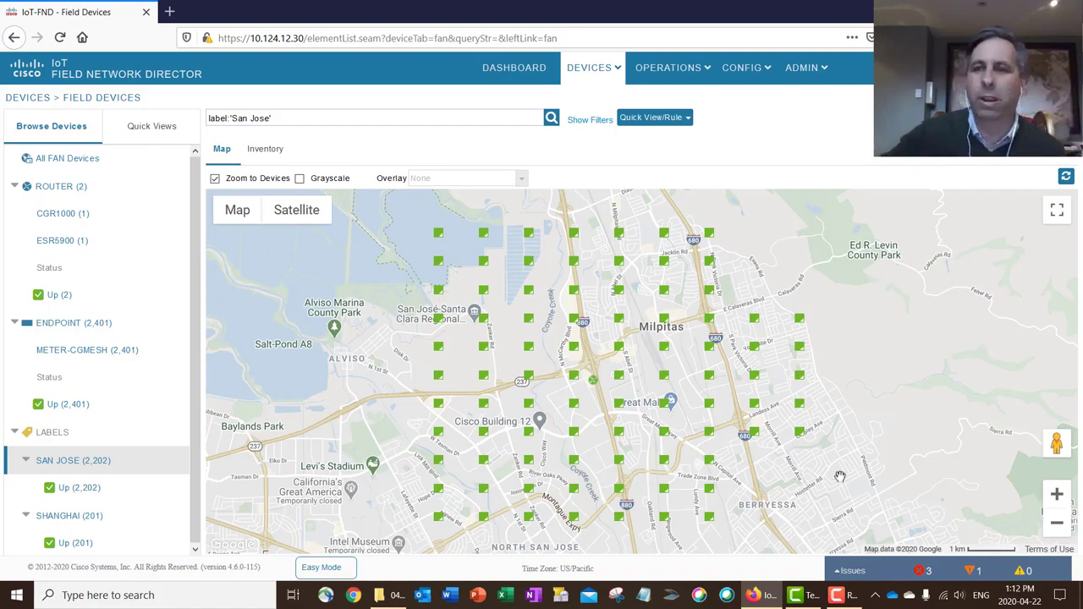
left_click(1056, 494)
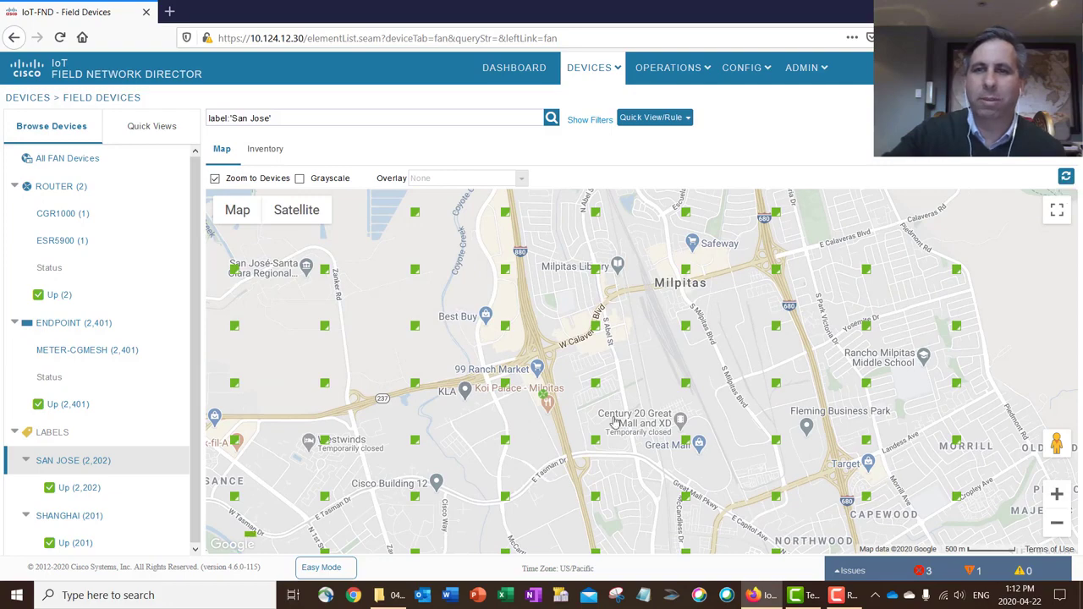
left_click(542, 399)
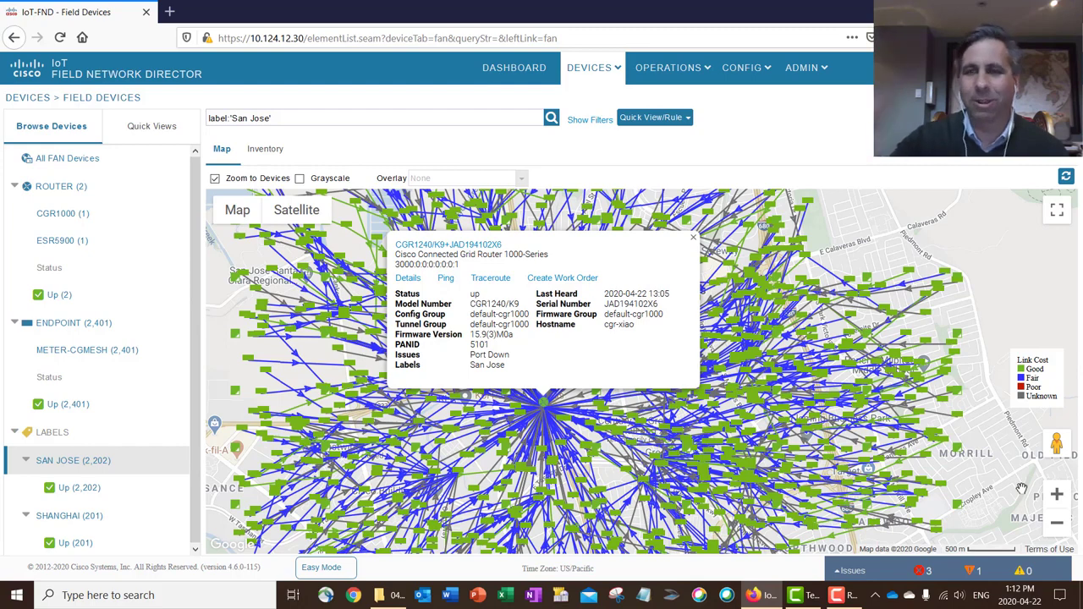
- Examine the router's mesh links on an enlarged full-screen map, and open and dismiss the router's details
left_click(1056, 212)
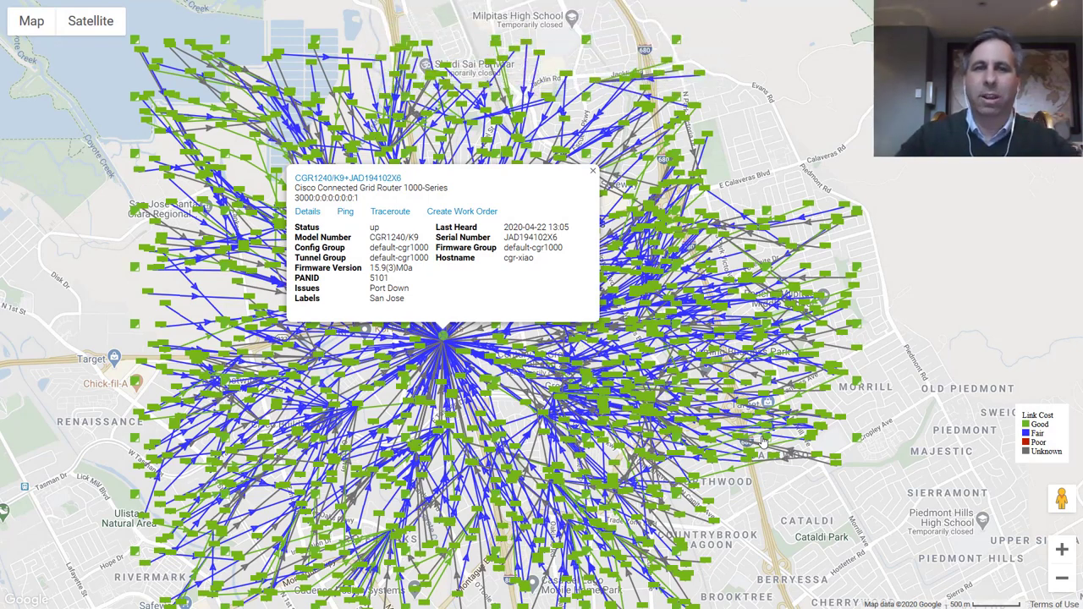
key("Escape")
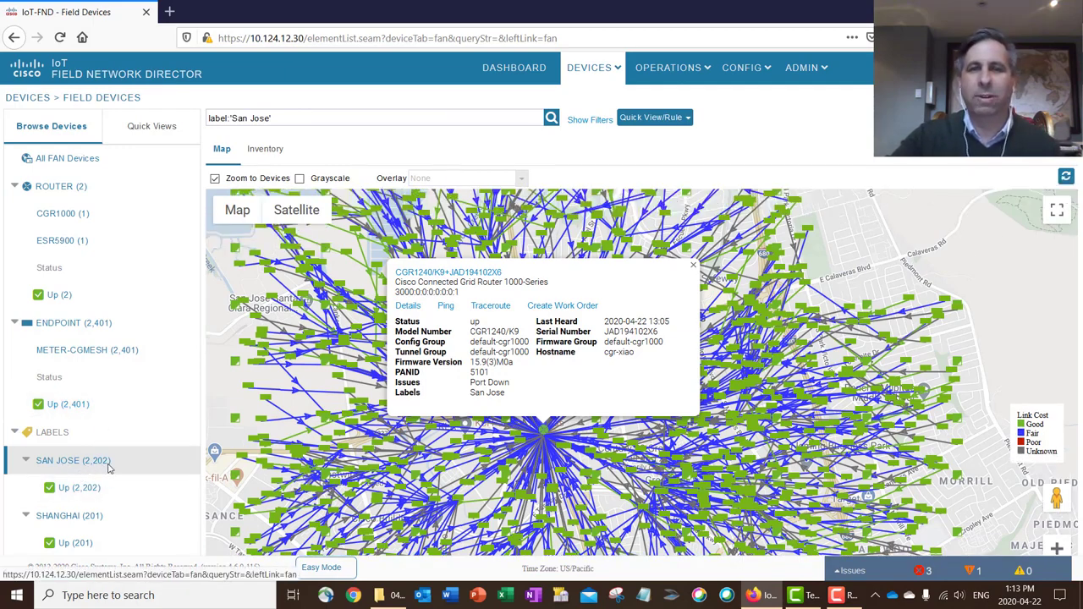
left_click(1059, 213)
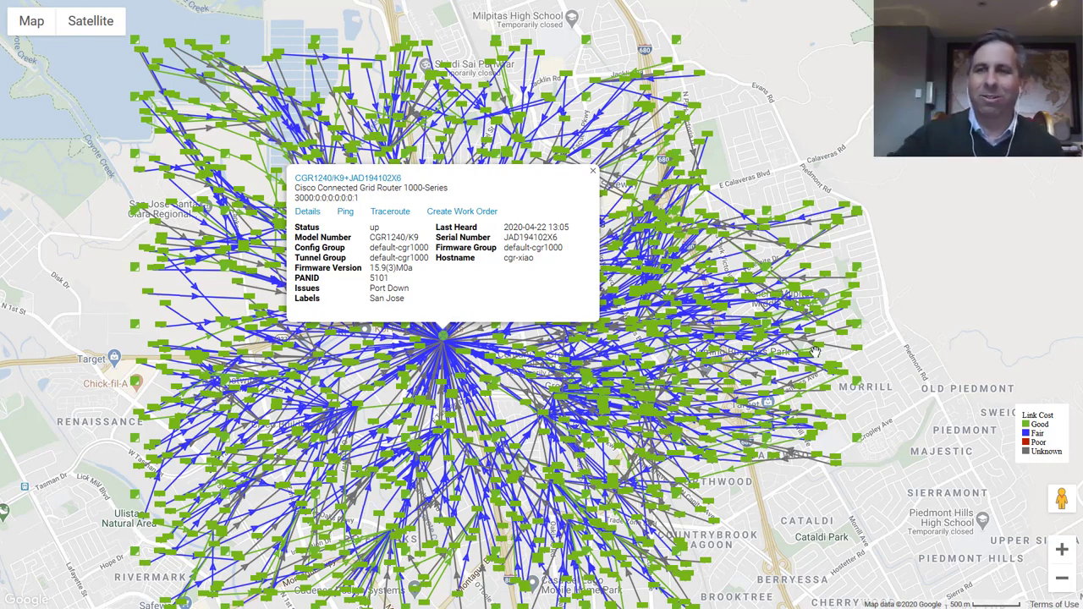
left_click(1063, 550)
left_click(1062, 550)
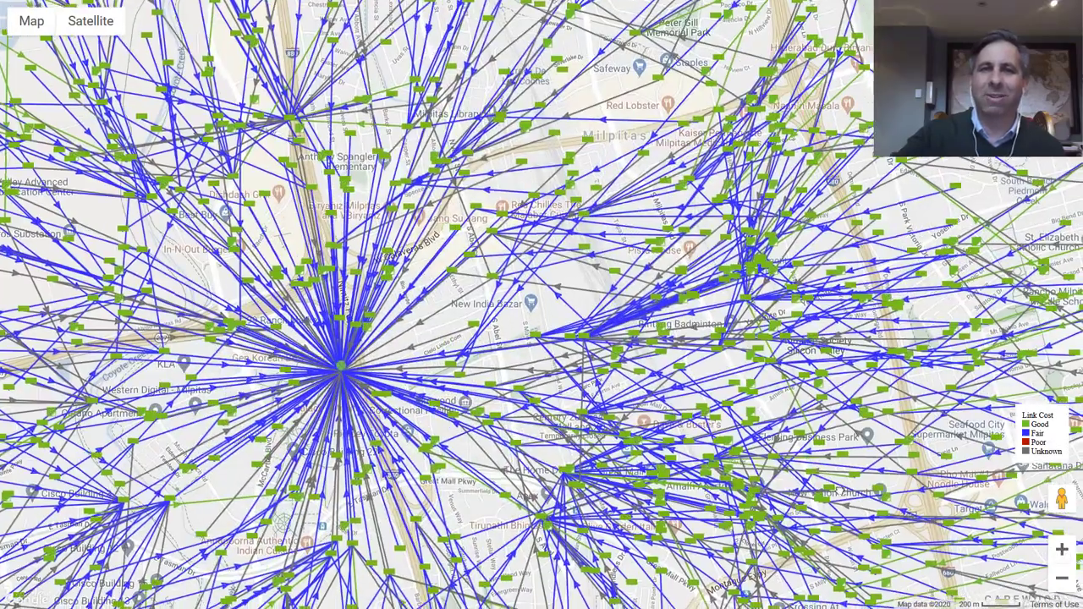
left_click_drag(843, 496, 687, 400)
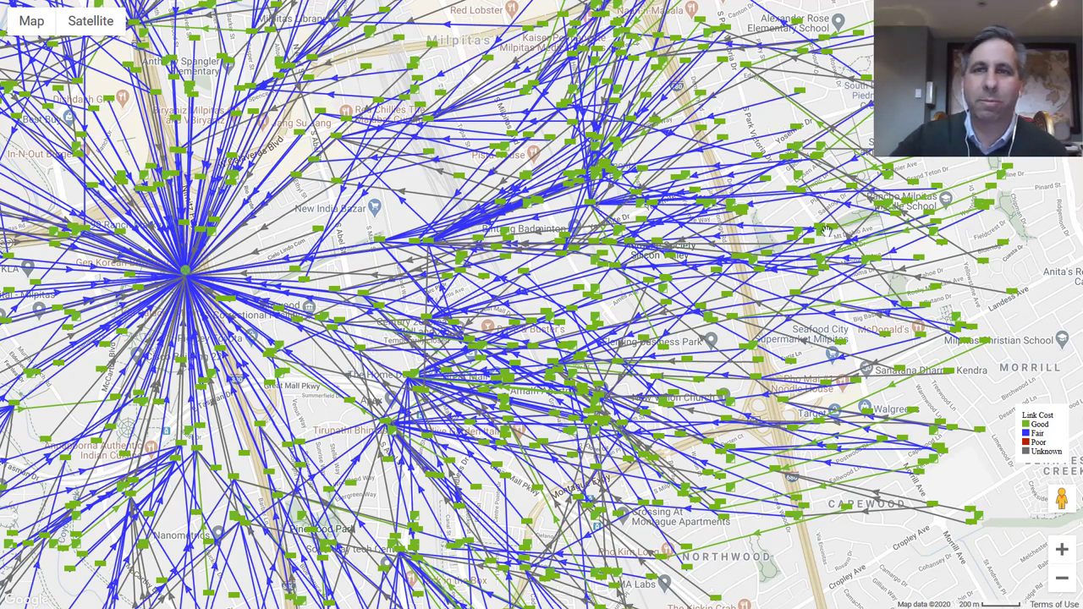
left_click(184, 273)
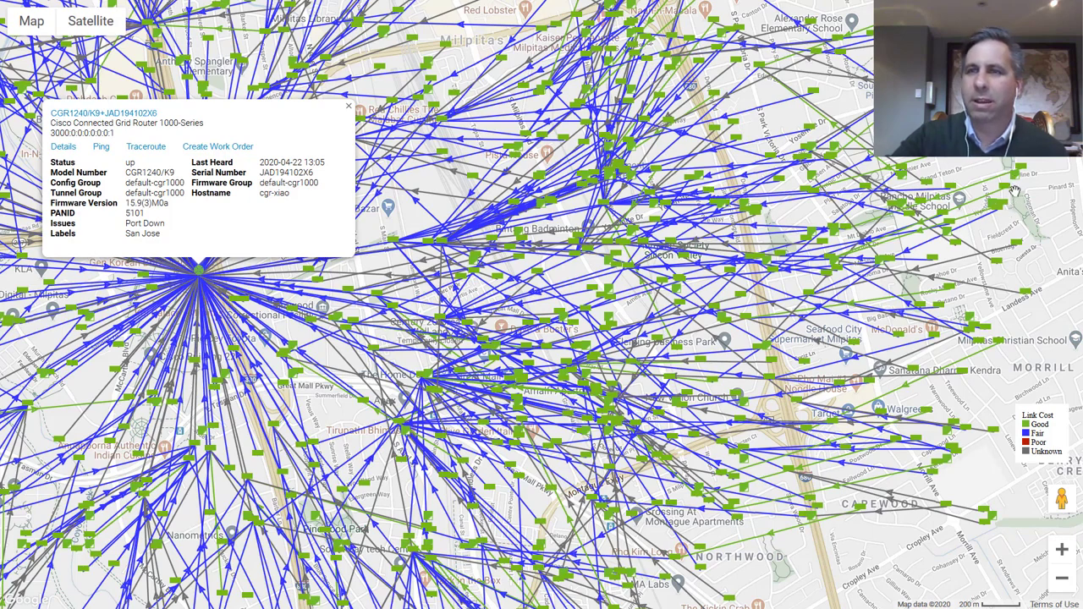
left_click(348, 106)
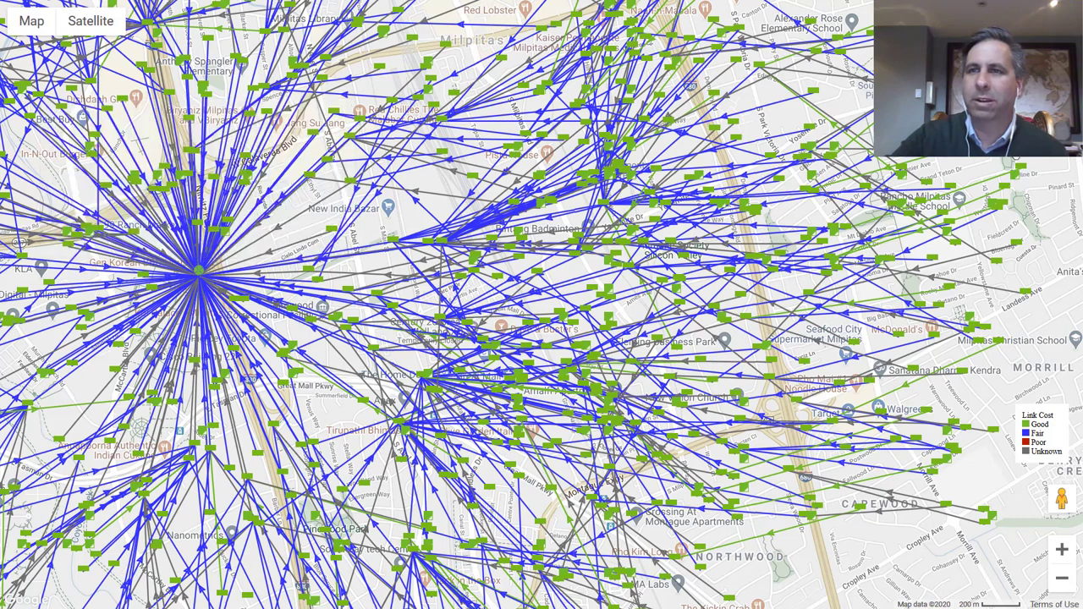
- Show the path of the mesh endpoint near Ben Rodgers Park to the router and inspect the details of one hop
left_click(1016, 152)
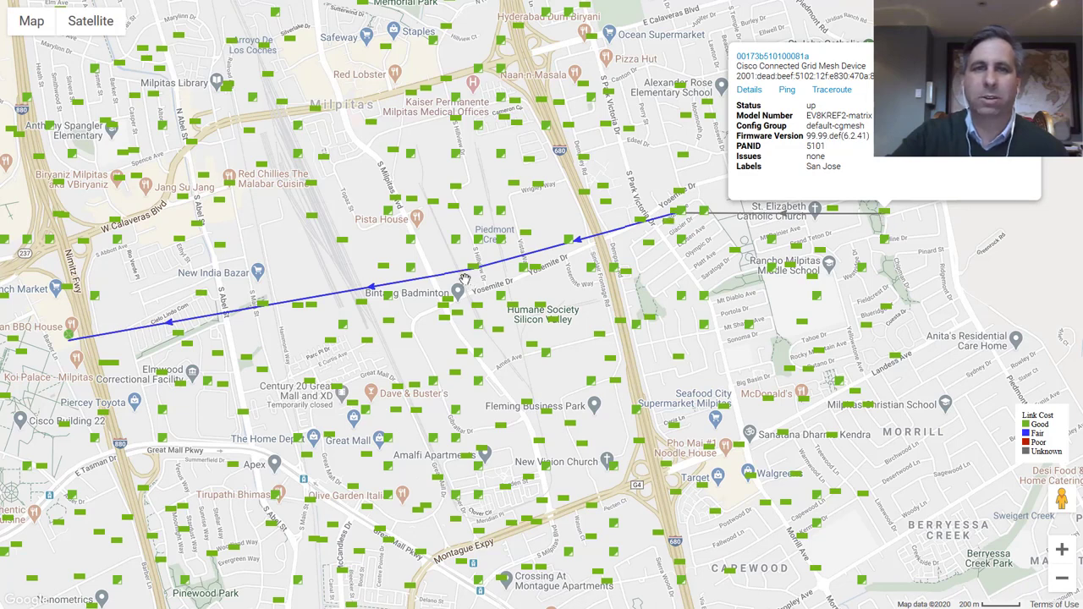
left_click(538, 258)
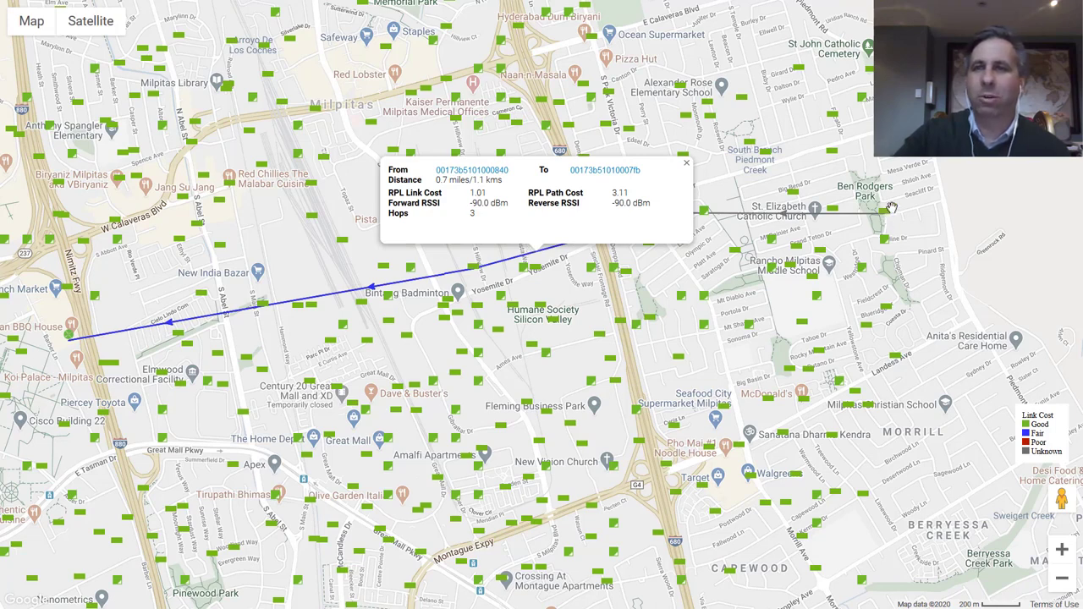
left_click(687, 164)
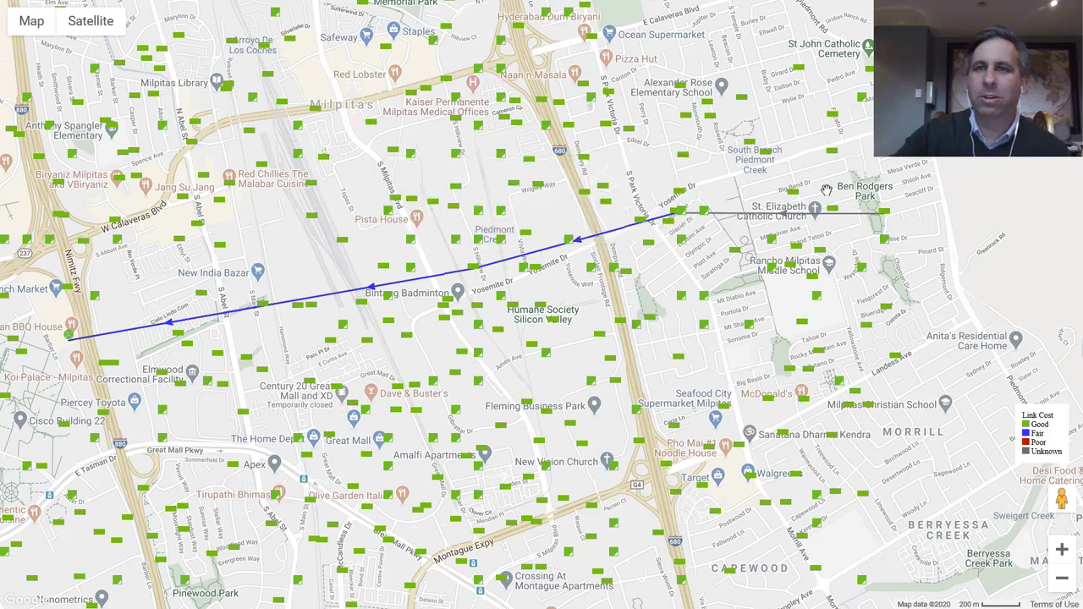
- Ping the mesh endpoint near Ben Rodgers Park twice and check the reported status before dismissing the results
left_click(885, 217)
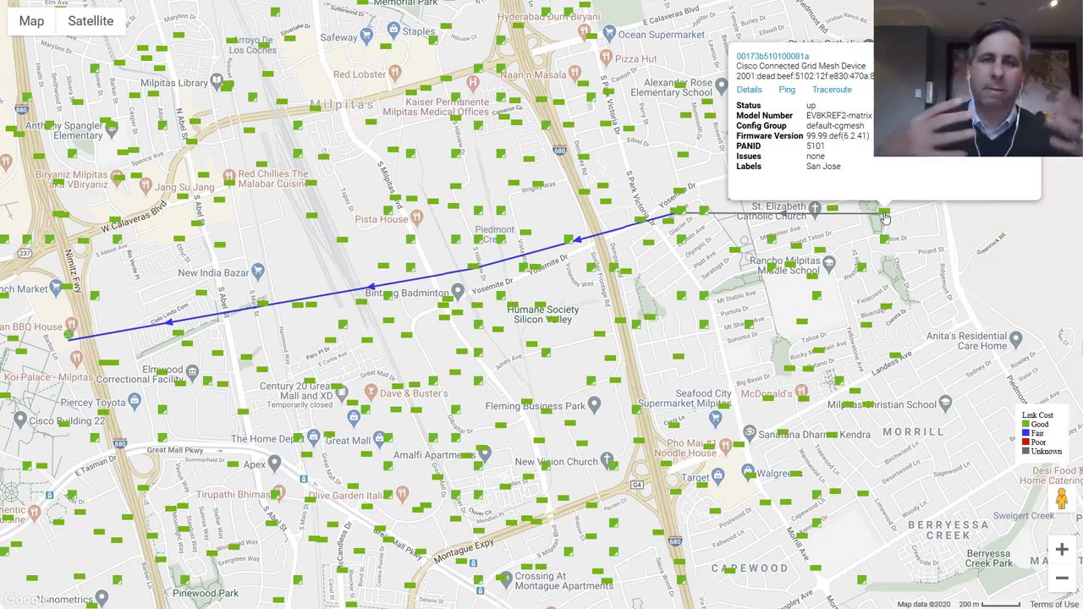
left_click(786, 91)
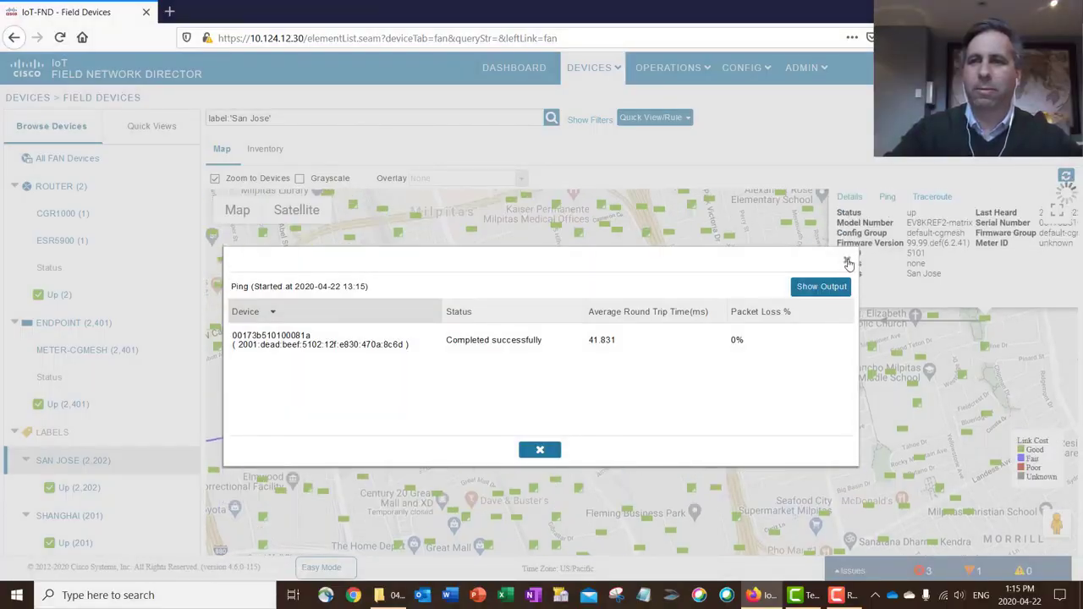
left_click(848, 263)
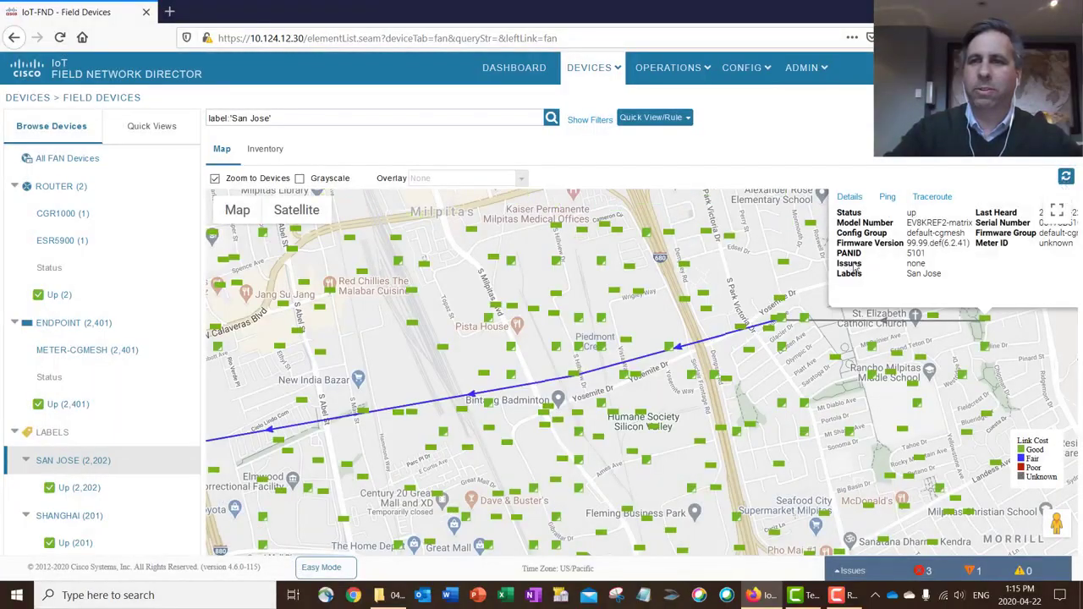
left_click(887, 200)
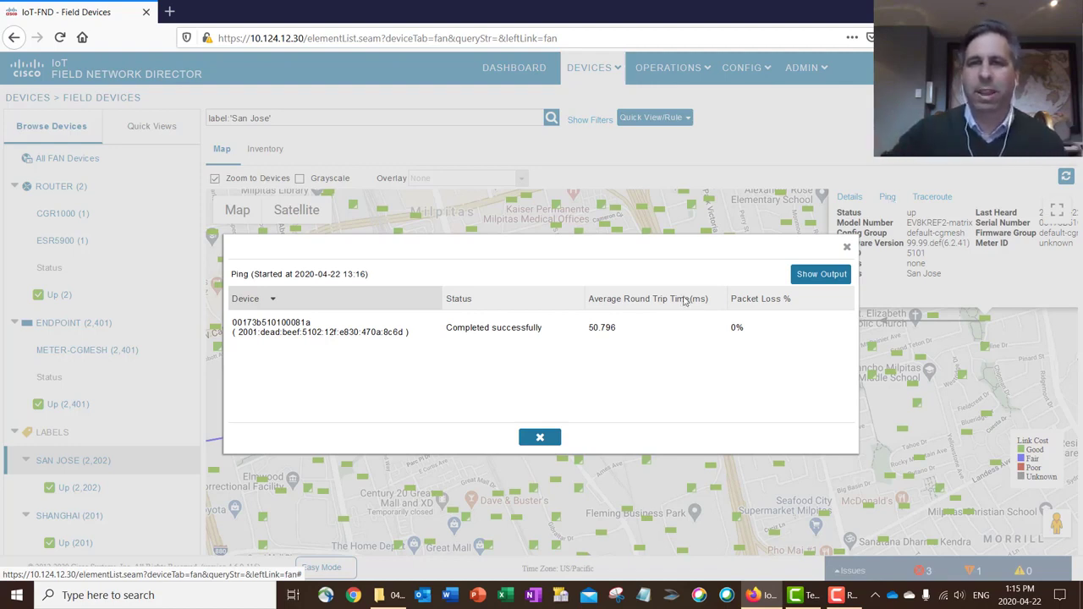
left_click_drag(544, 331, 448, 339)
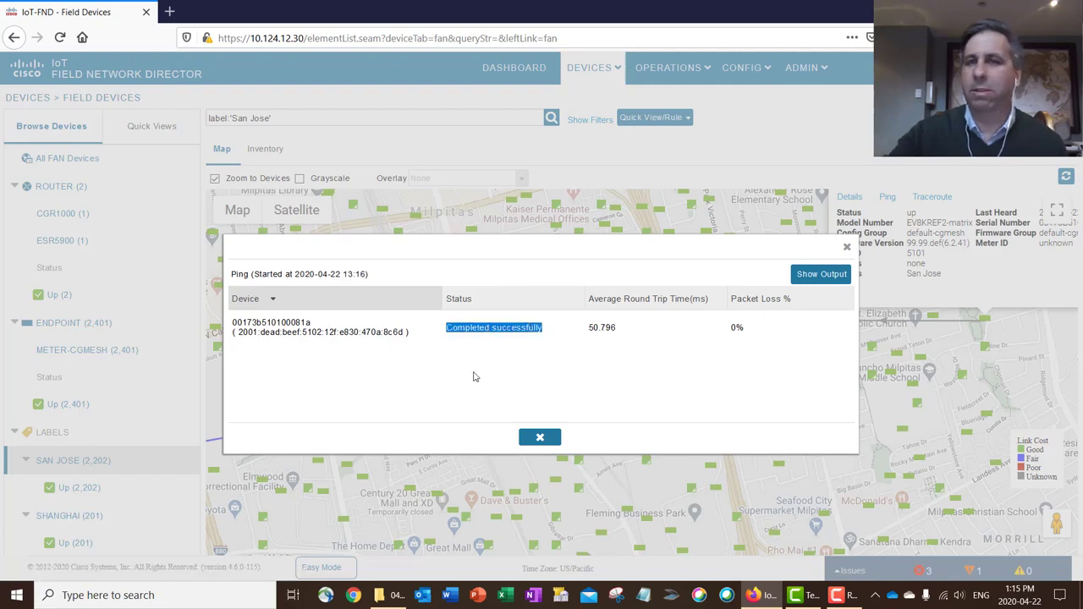
left_click(846, 247)
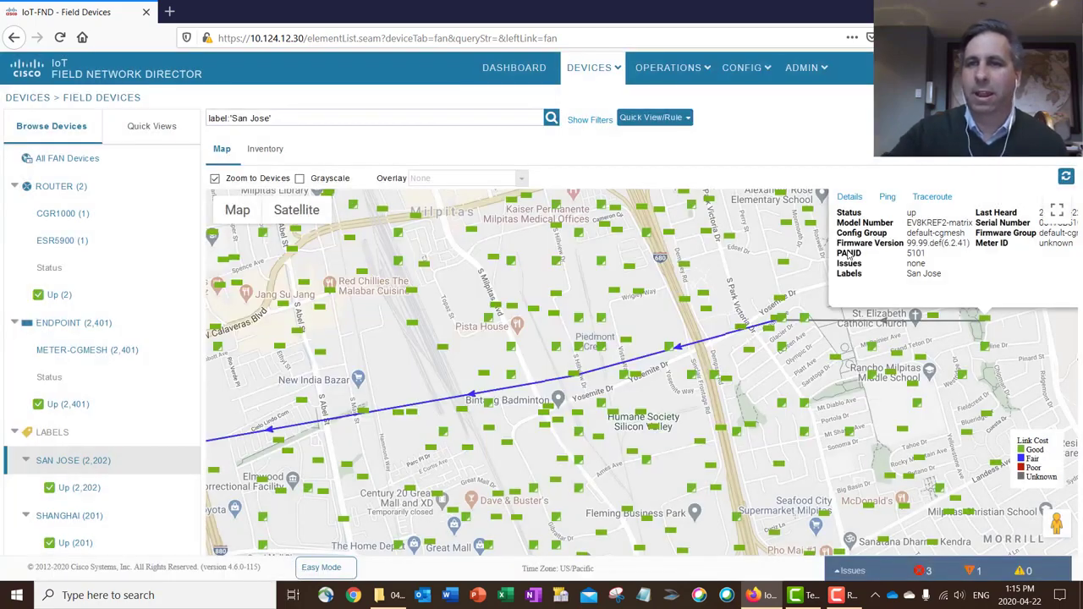
- Run a traceroute to the same mesh endpoint, check its status and dismiss the results
left_click(933, 200)
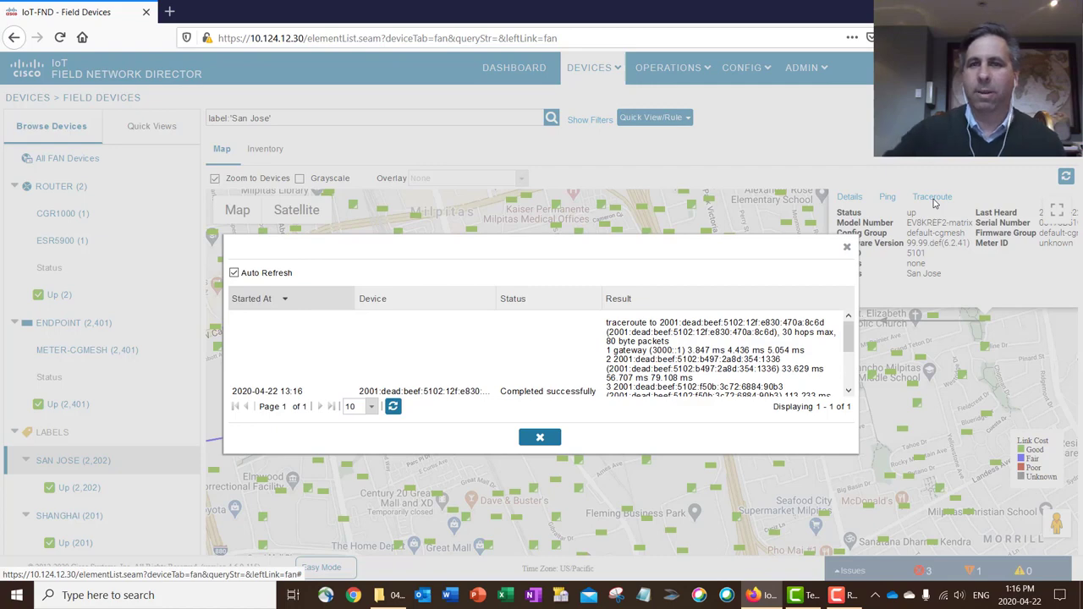
left_click_drag(850, 348, 844, 373)
left_click_drag(596, 324, 500, 395)
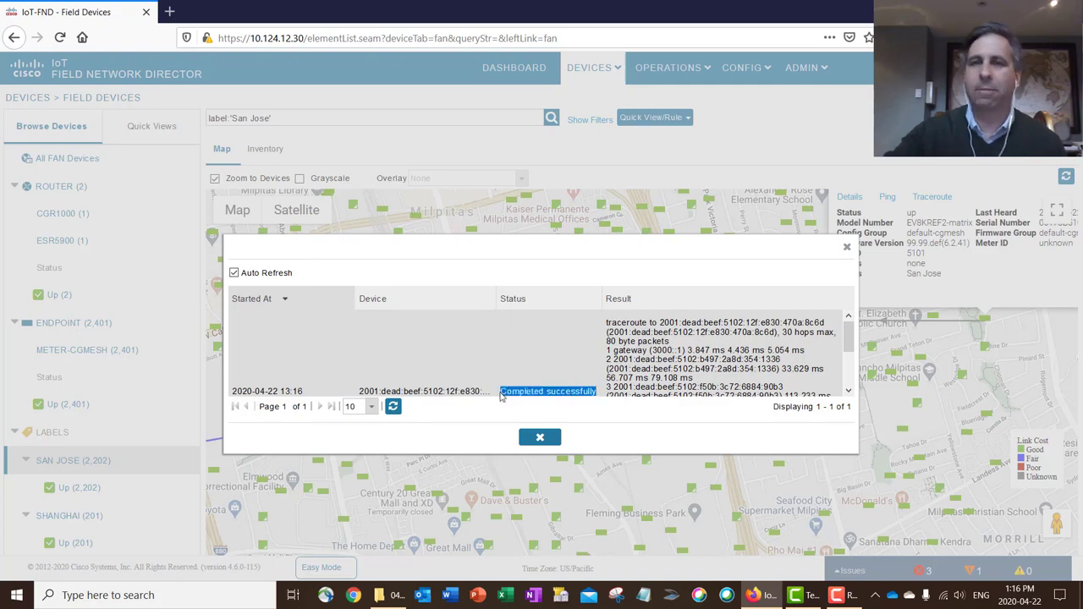
left_click(541, 438)
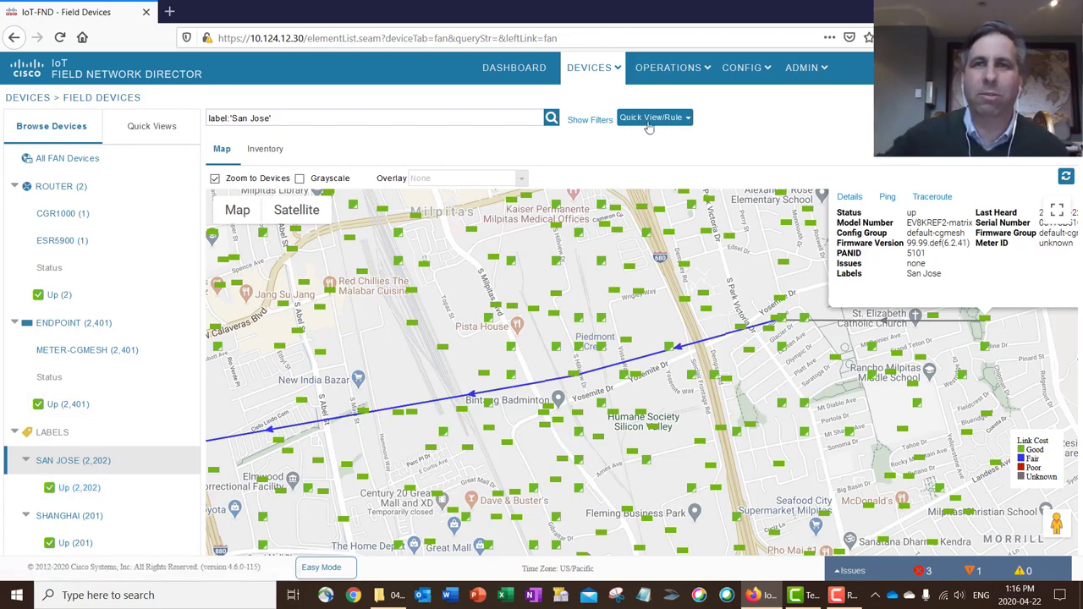
- Open the operations Events page, check the endpoint Outage category, and reload the events from the last 15 minutes
left_click(667, 71)
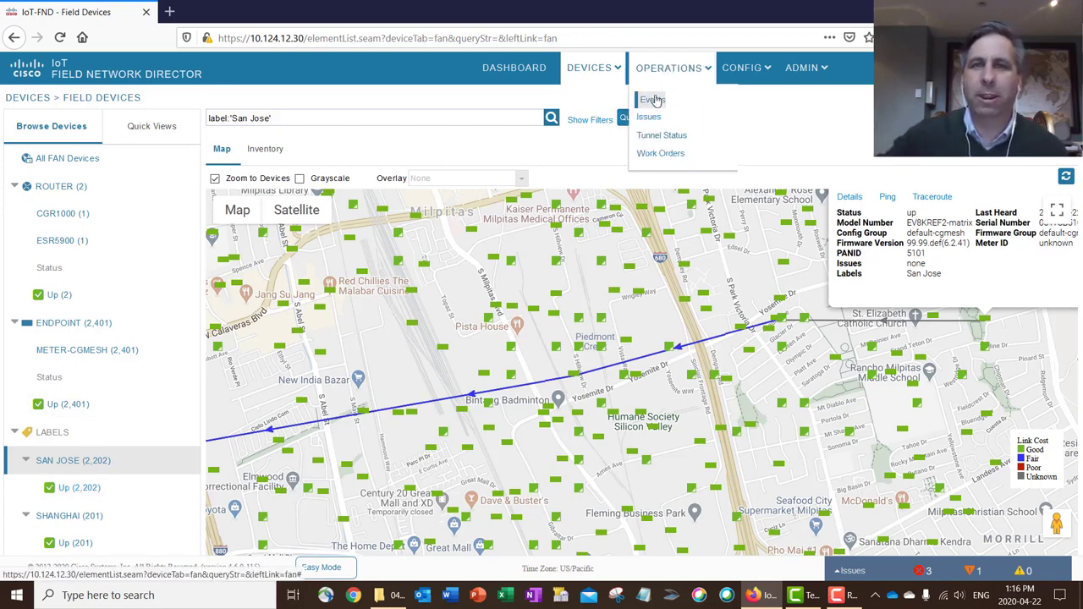
left_click(656, 101)
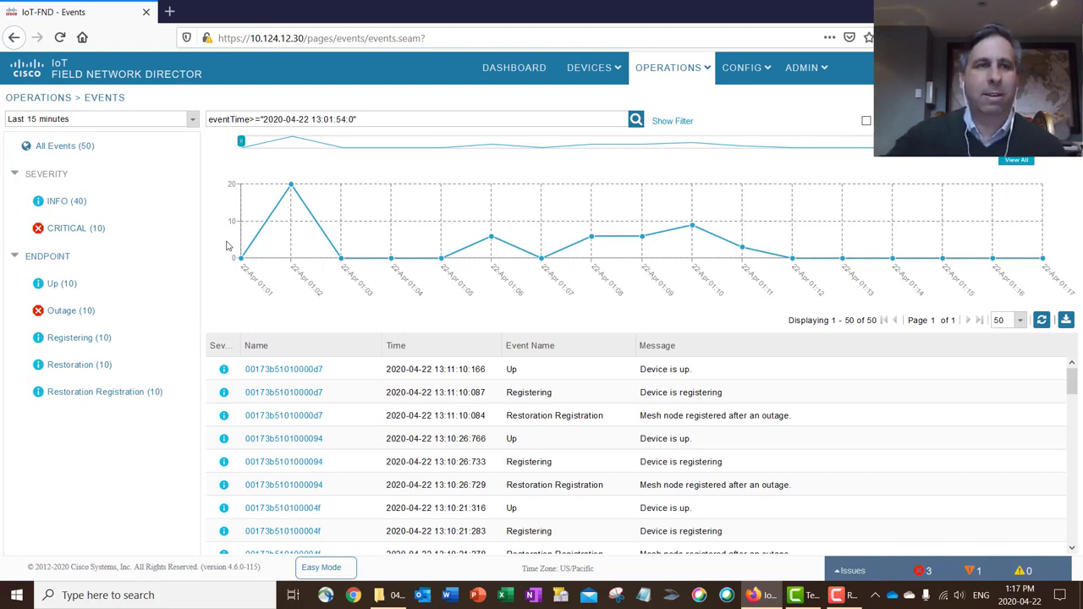
left_click(61, 314)
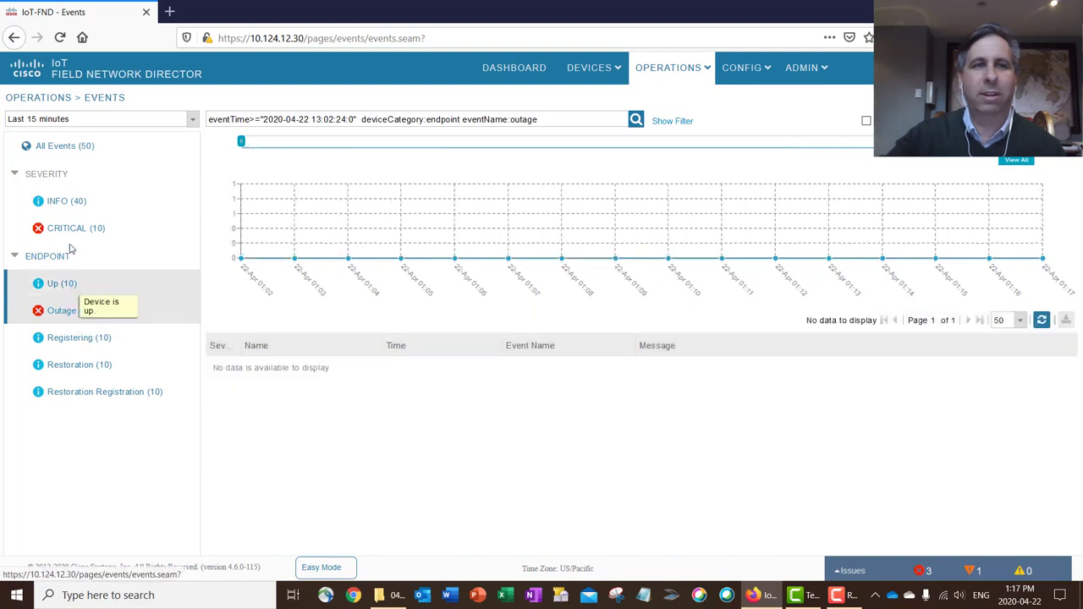
left_click(142, 124)
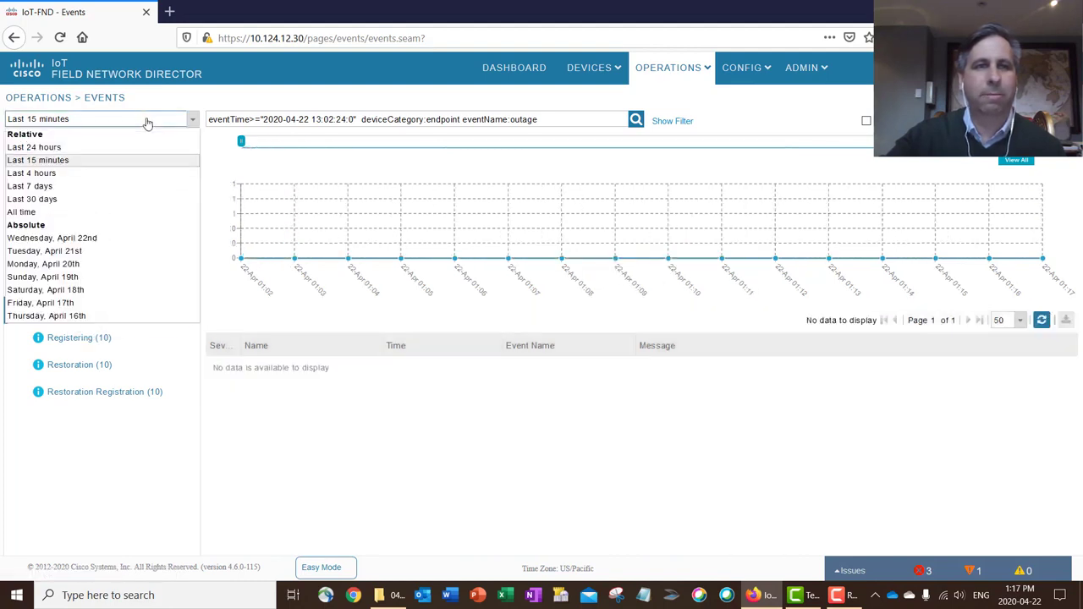
left_click(101, 161)
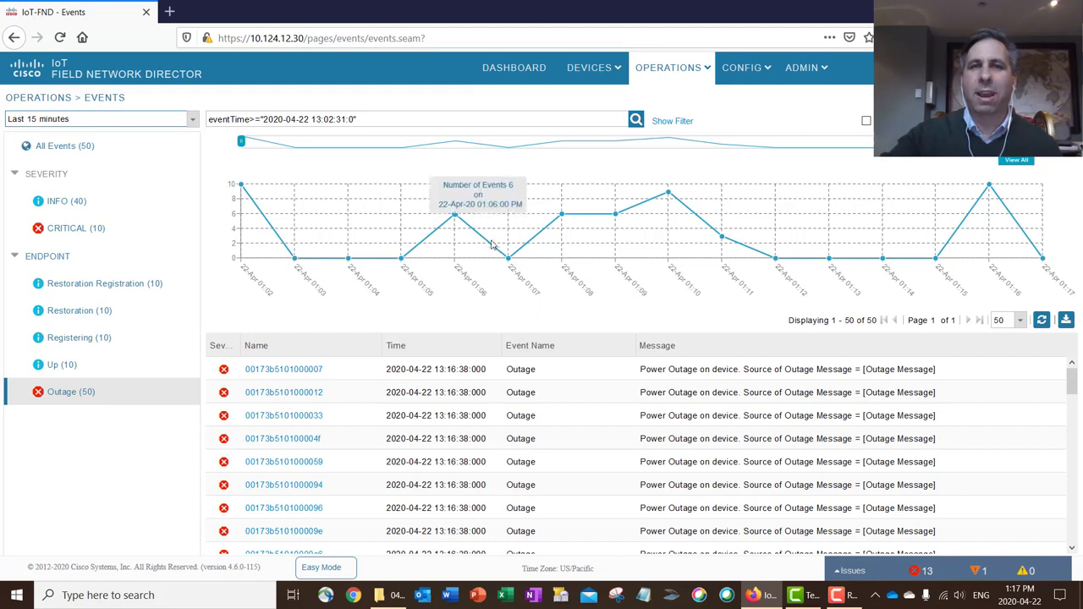
- Set the events time range to the last 7 days and examine the April 18 peak in the event chart
mouse_move(576, 220)
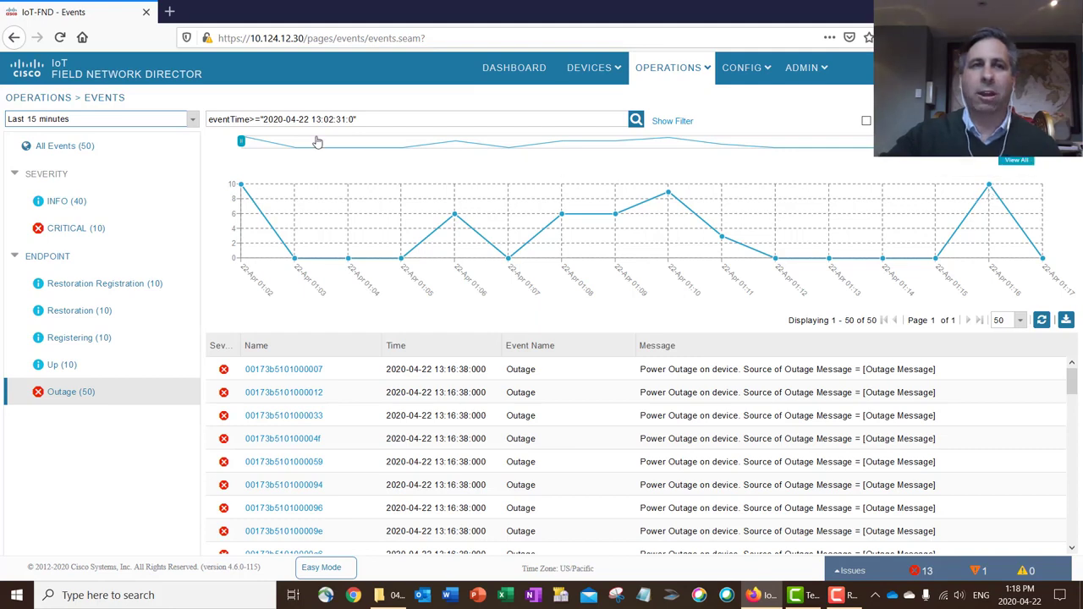
left_click(193, 123)
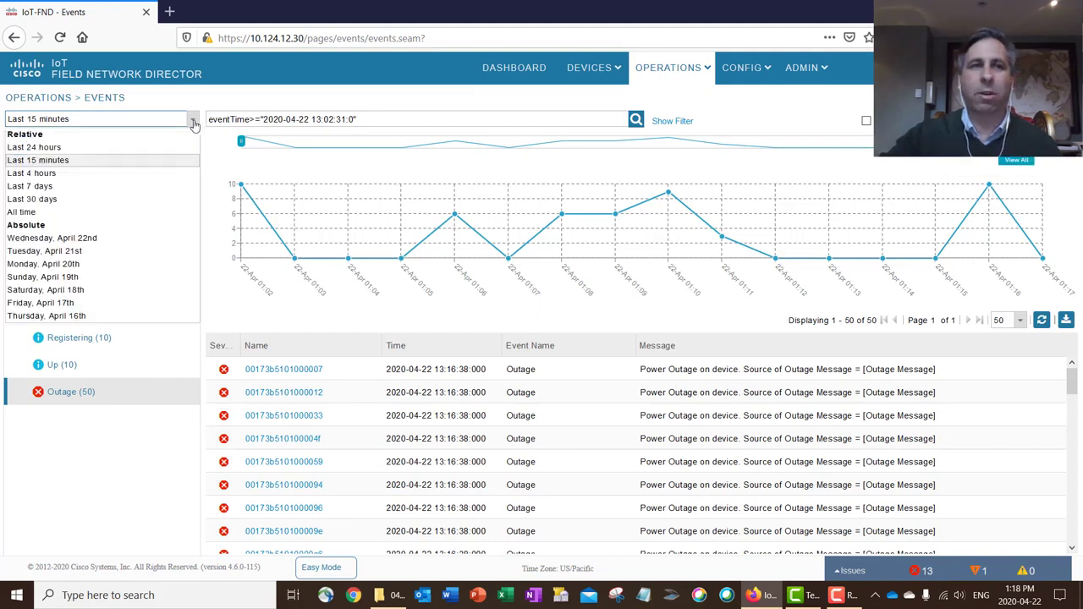
left_click(119, 186)
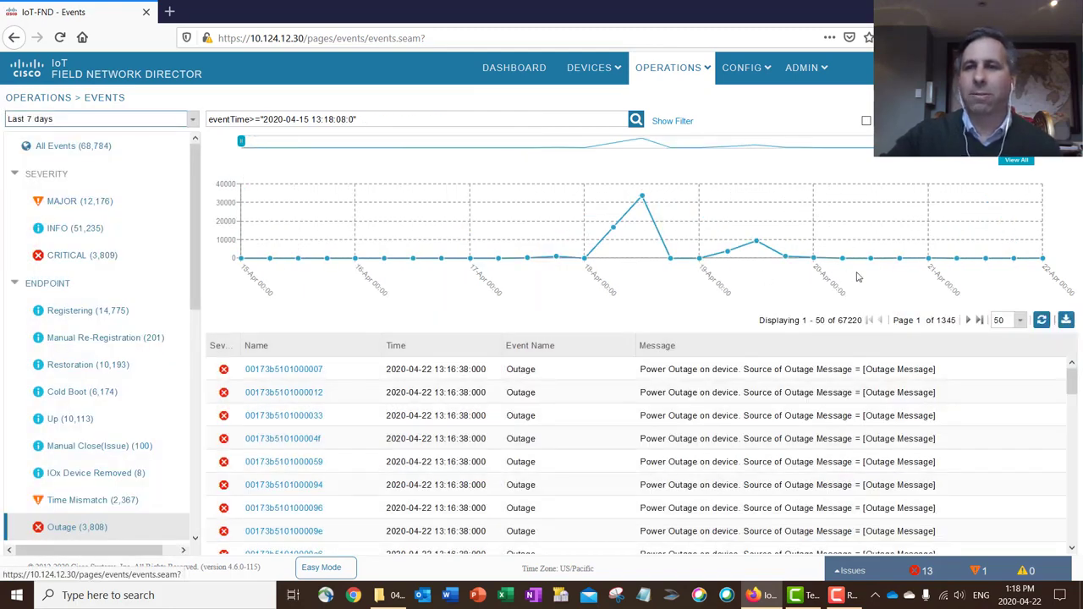
mouse_move(939, 263)
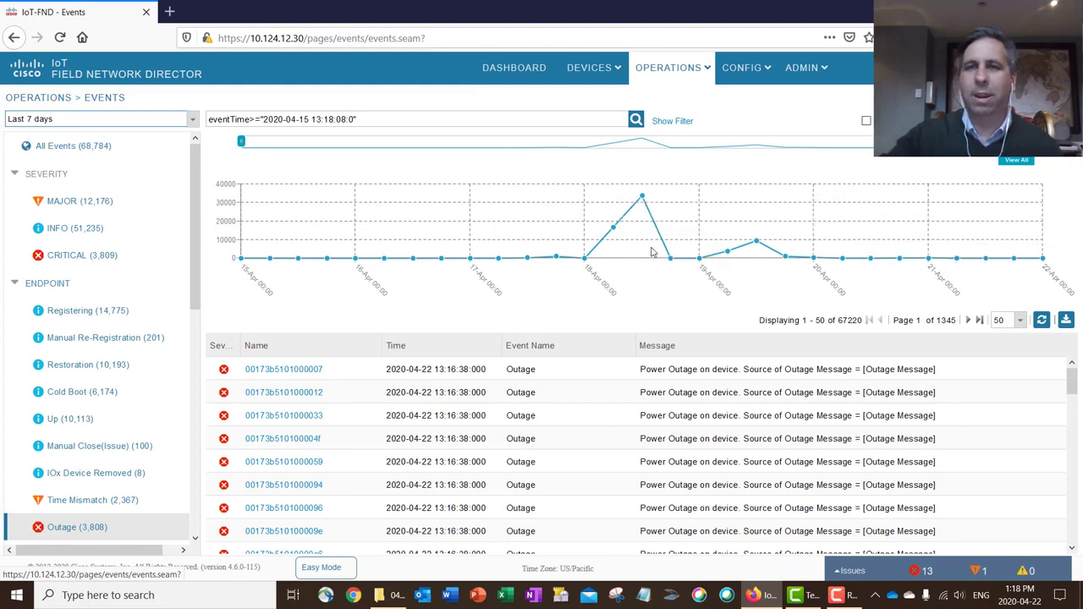
mouse_move(642, 200)
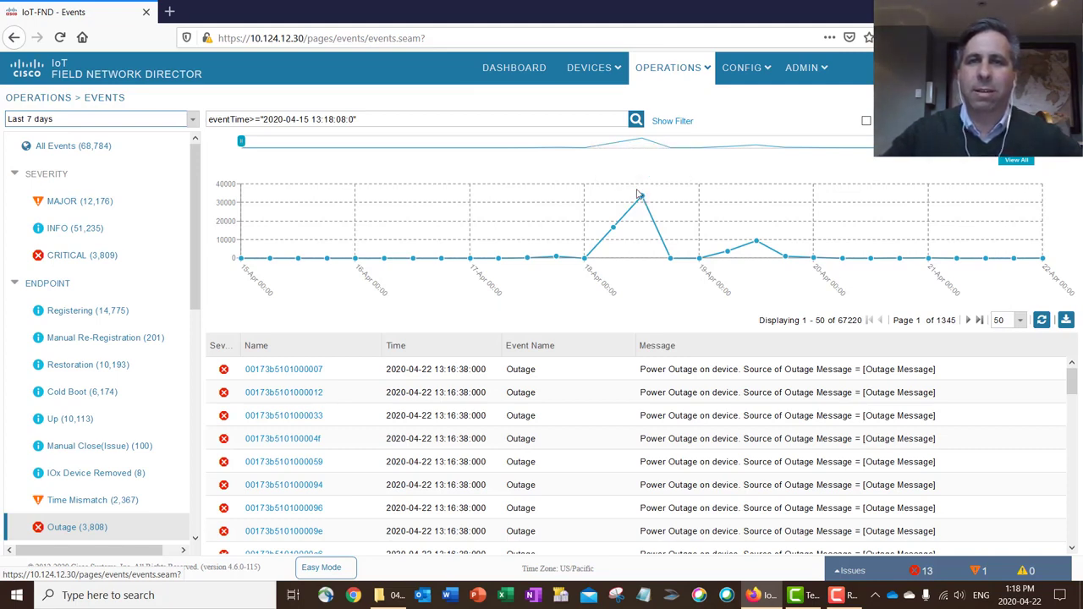
- Open the Field Devices map and filter it to the San Jose devices in outage
mouse_move(597, 71)
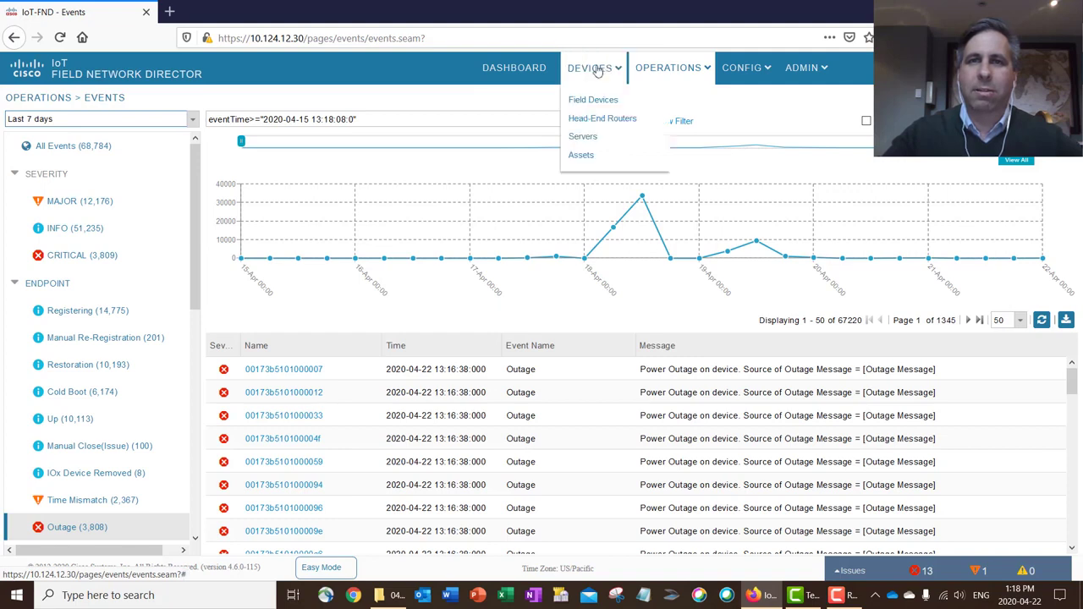
left_click(578, 118)
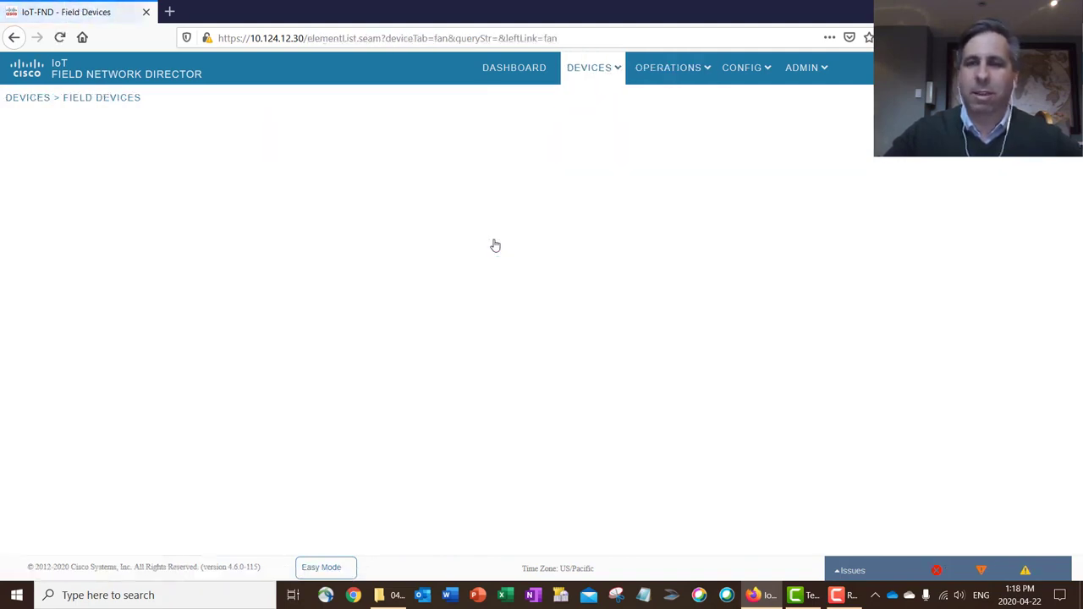
left_click(84, 406)
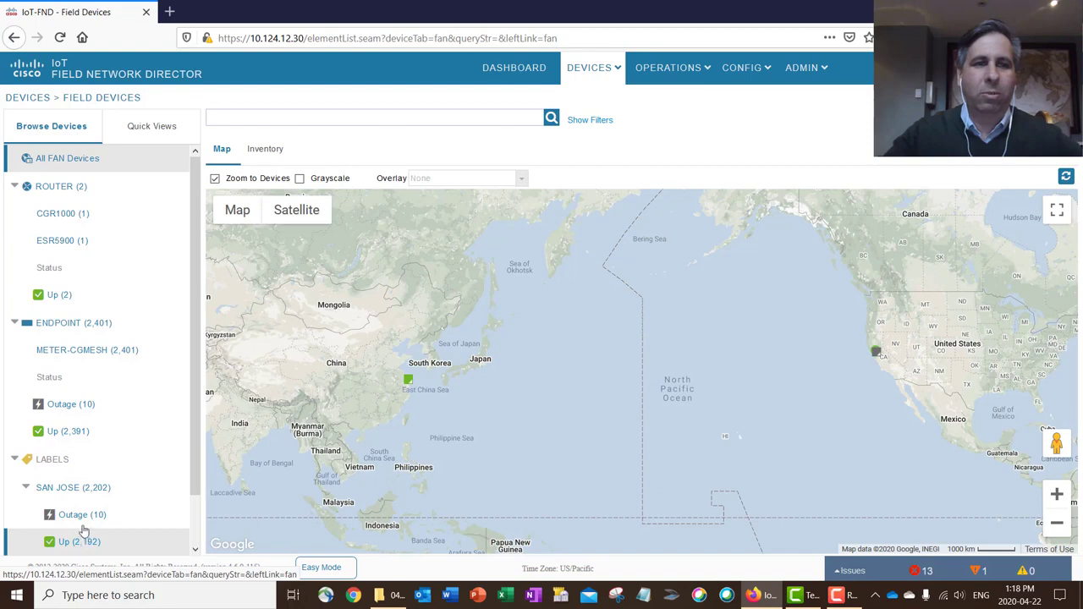
left_click(82, 518)
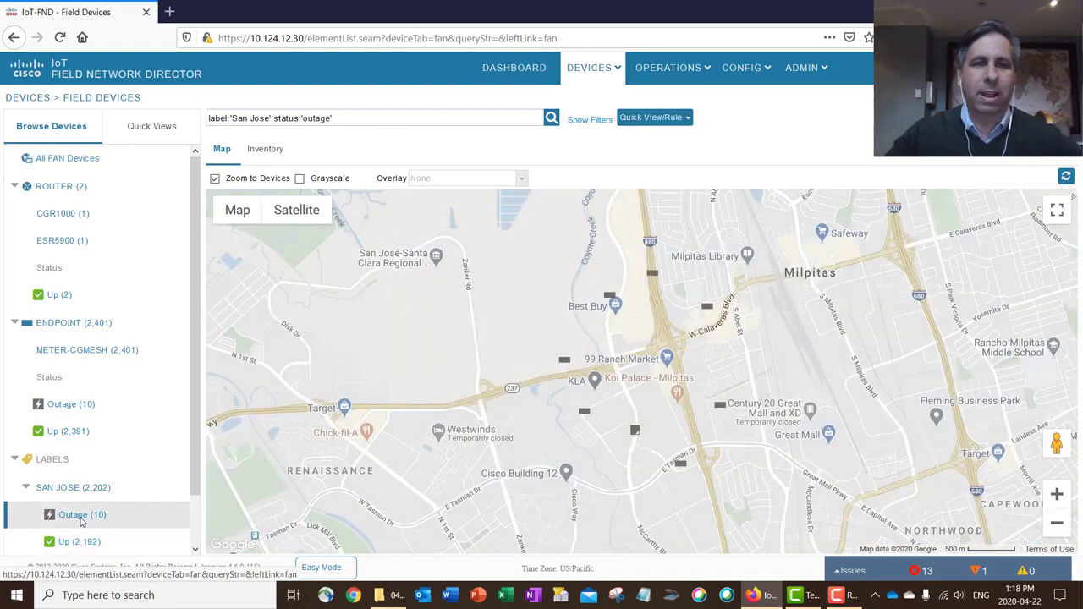
- Show all San Jose devices on the map and examine the outage area around Milpitas
left_click(80, 489)
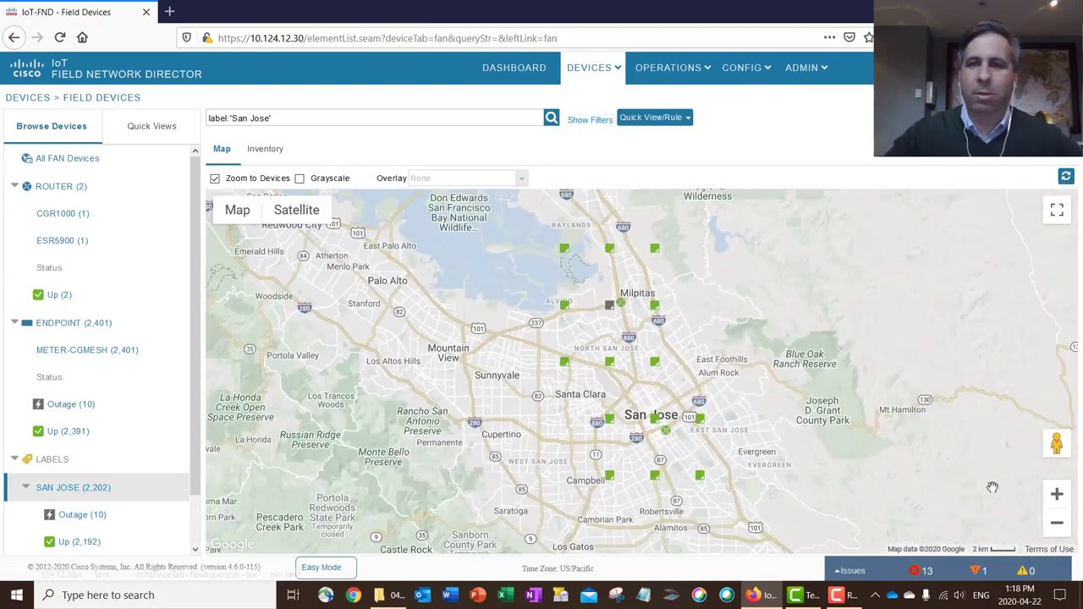
left_click(1055, 494)
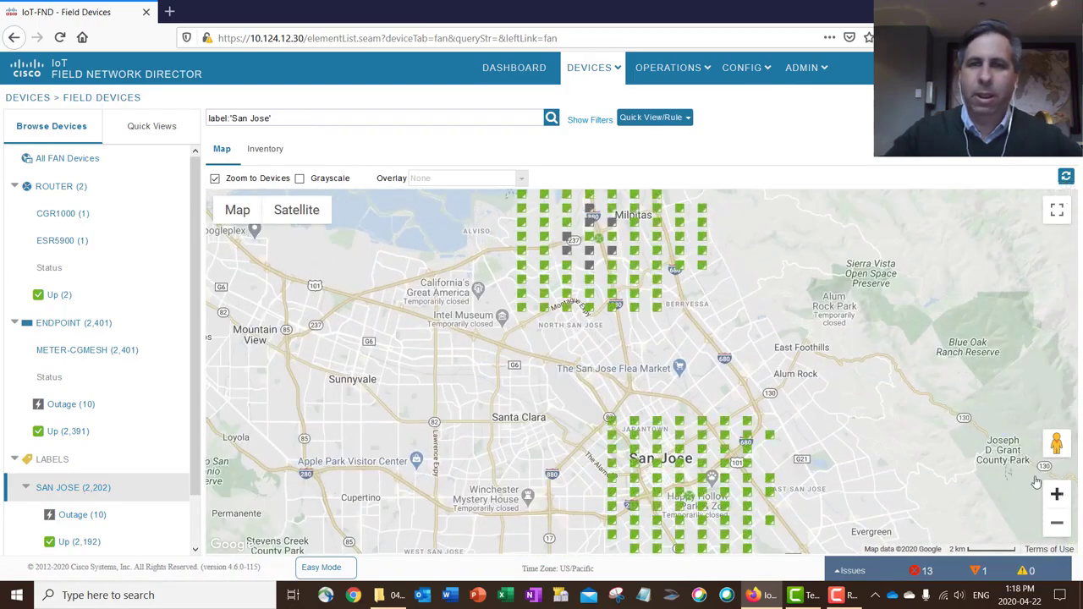
left_click(1055, 493)
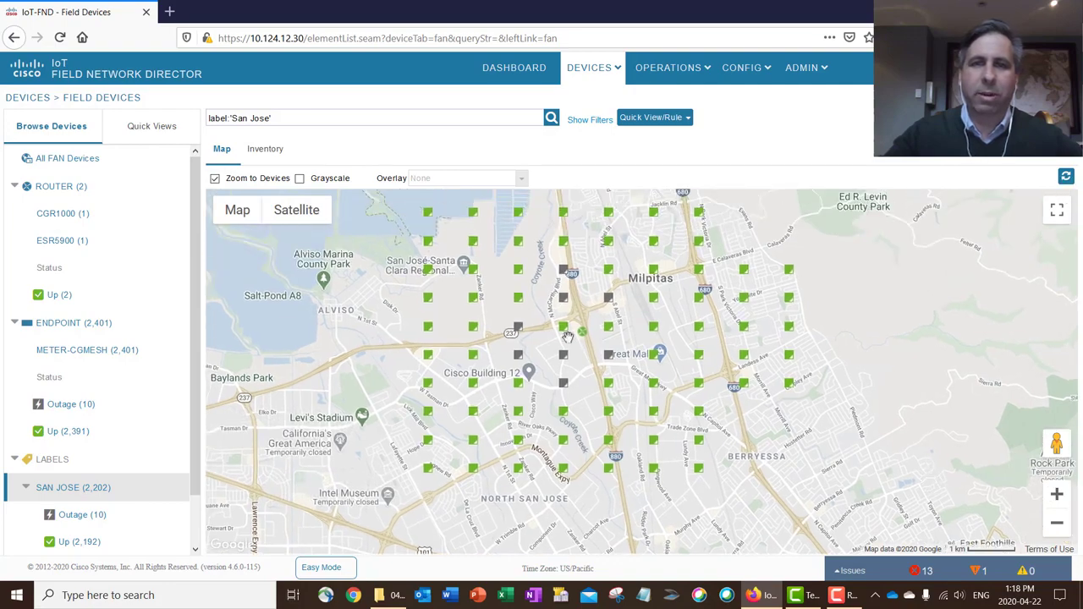
- Filter the map to San Jose outages and inspect the links of the endpoints southeast of KLA and on E Tasman Dr
left_click(74, 517)
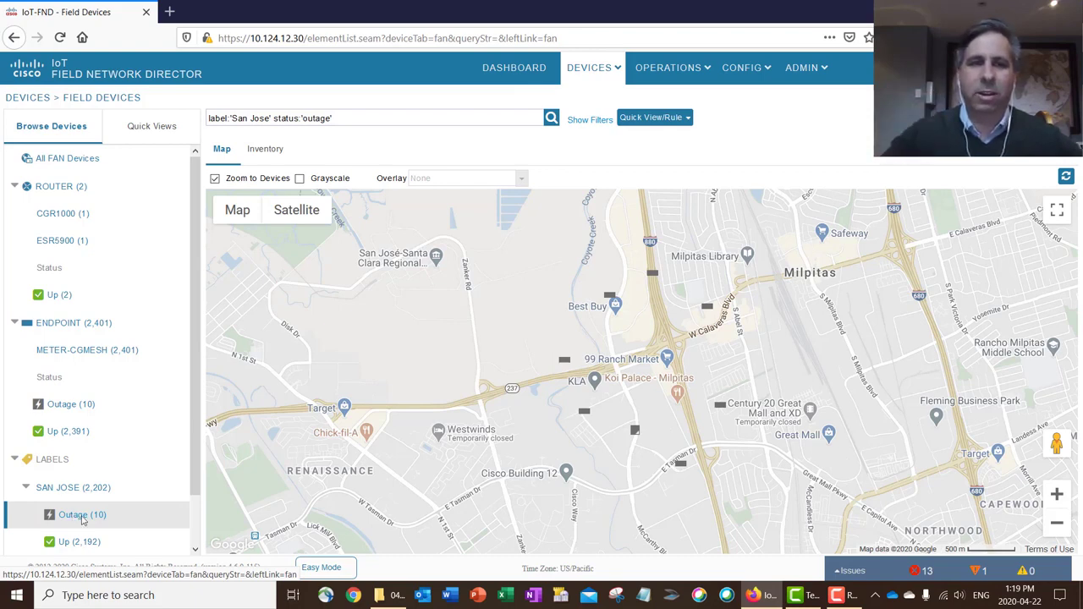
left_click(585, 417)
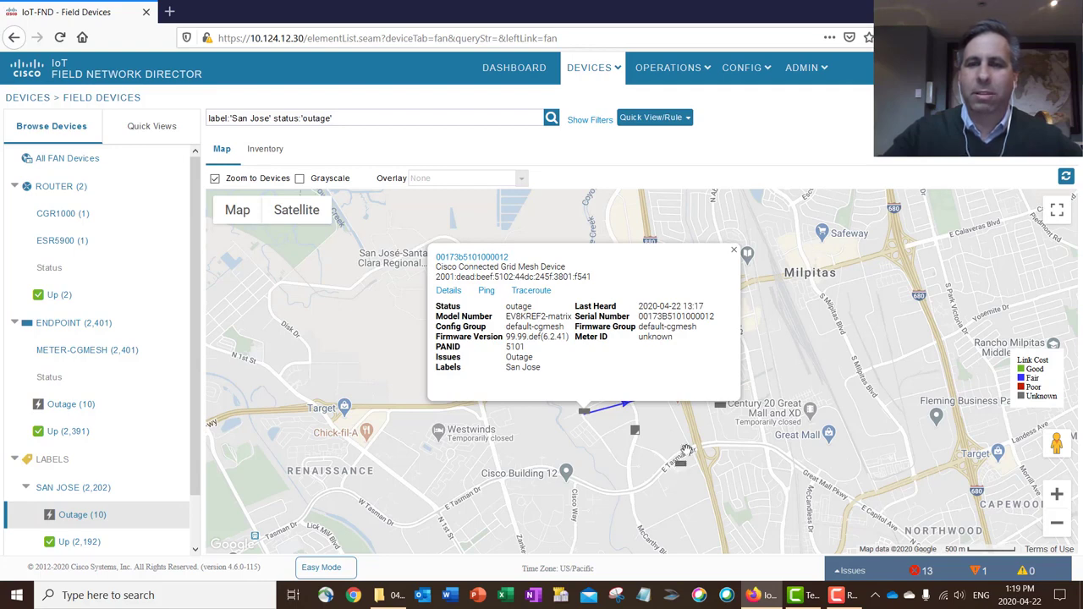
left_click(733, 252)
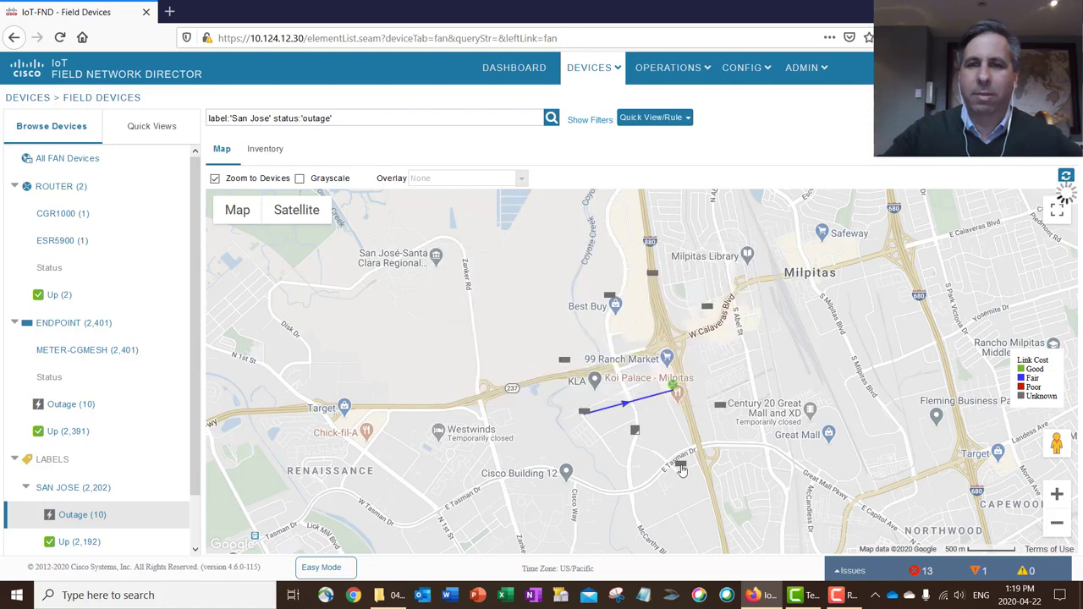
left_click(681, 466)
left_click(830, 303)
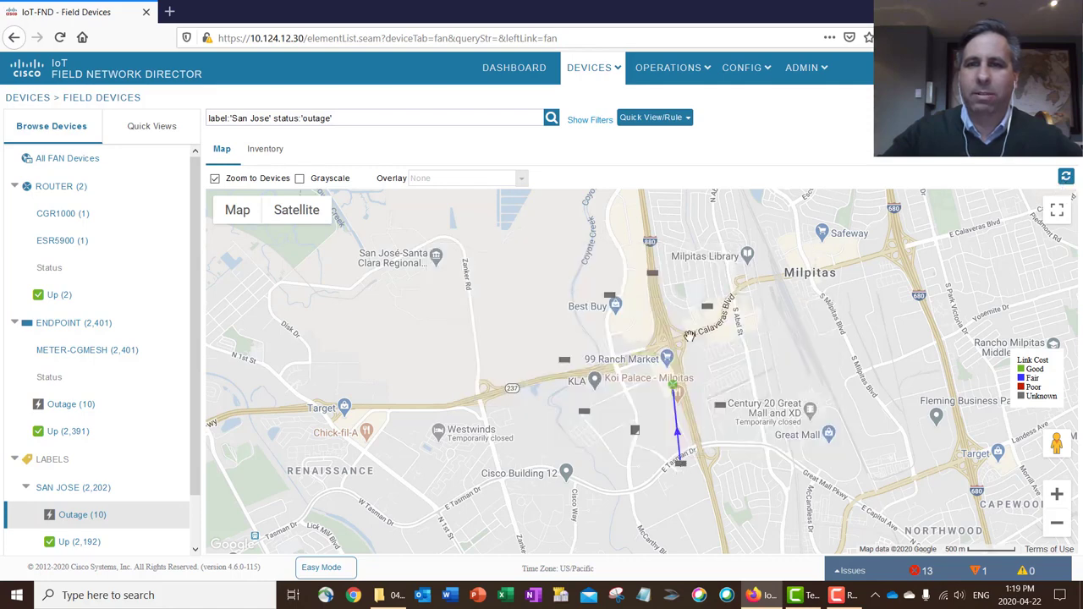
- Inspect the outage endpoint just northwest of KLA and check its surroundings in satellite view before restoring the standard map
left_click(564, 362)
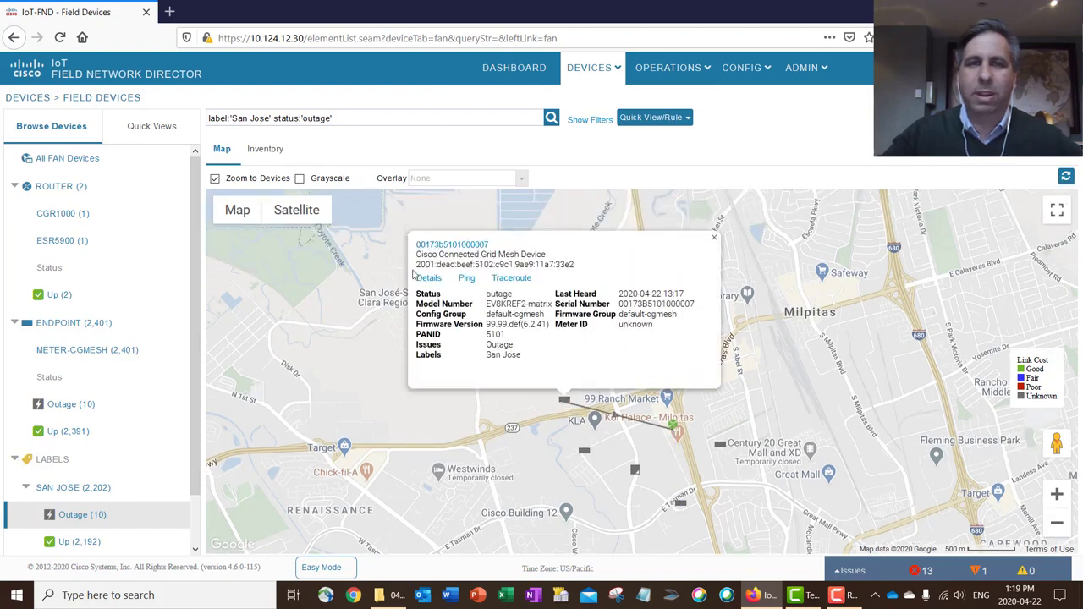
left_click(297, 213)
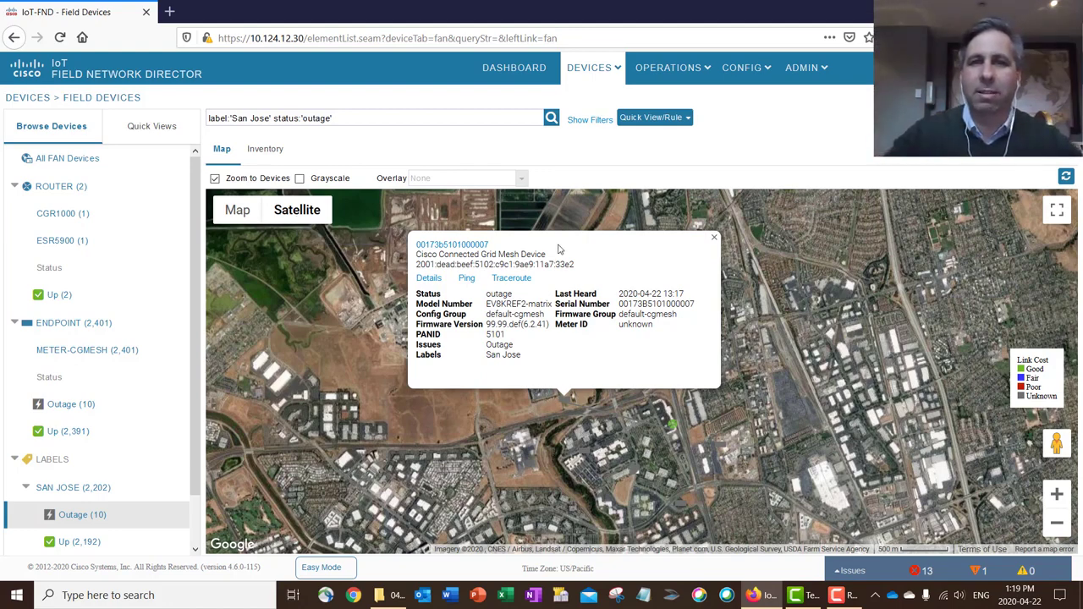
left_click(713, 238)
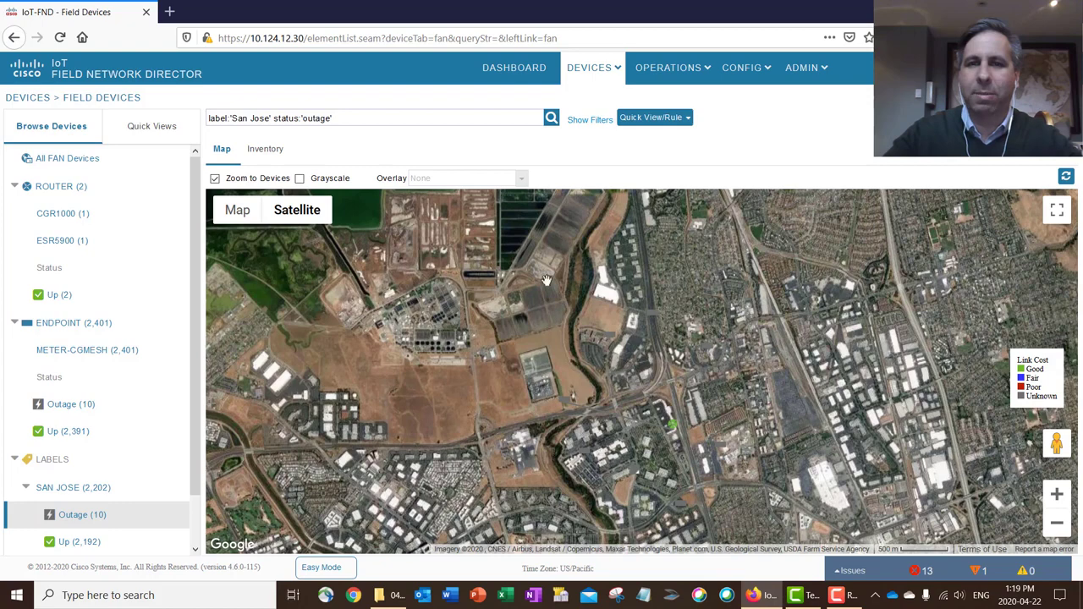
left_click(241, 218)
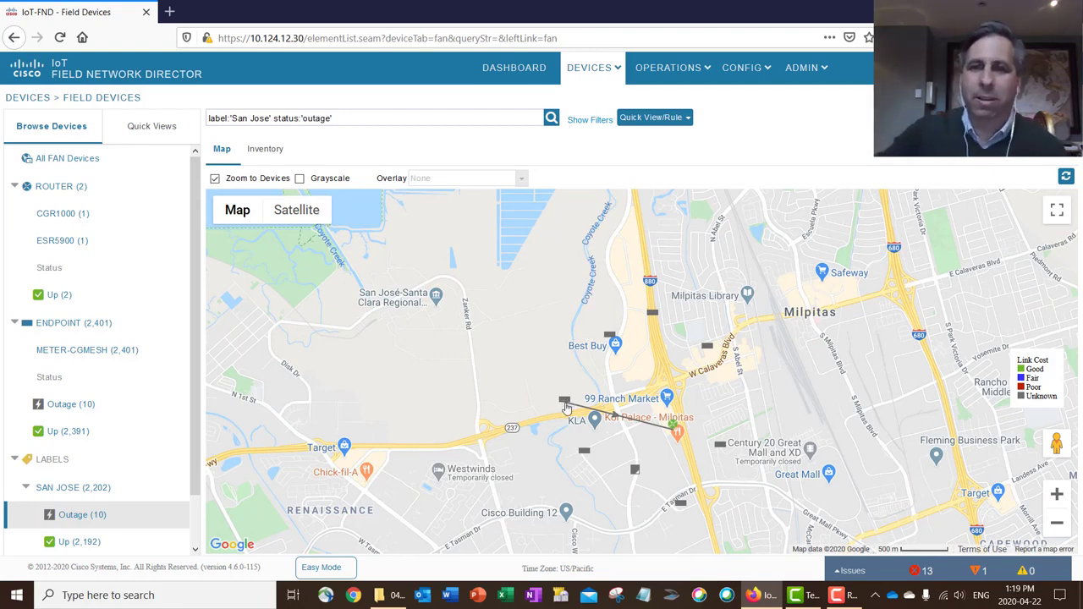
- Ping the outage endpoint northwest of KLA, check the reported status and dismiss the results
left_click(565, 401)
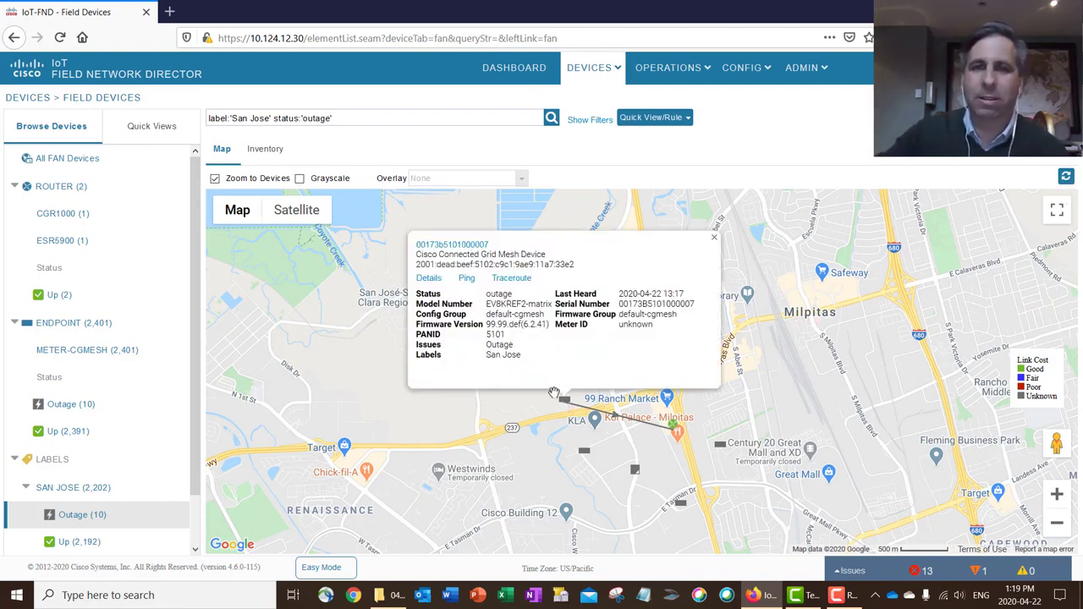
left_click(466, 279)
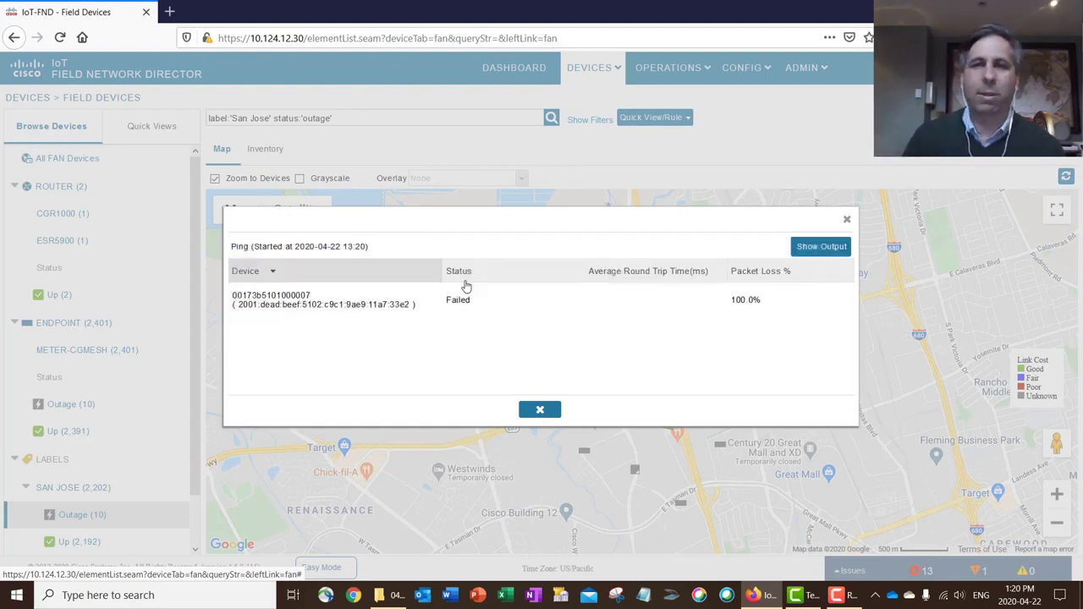
left_click_drag(474, 302, 441, 309)
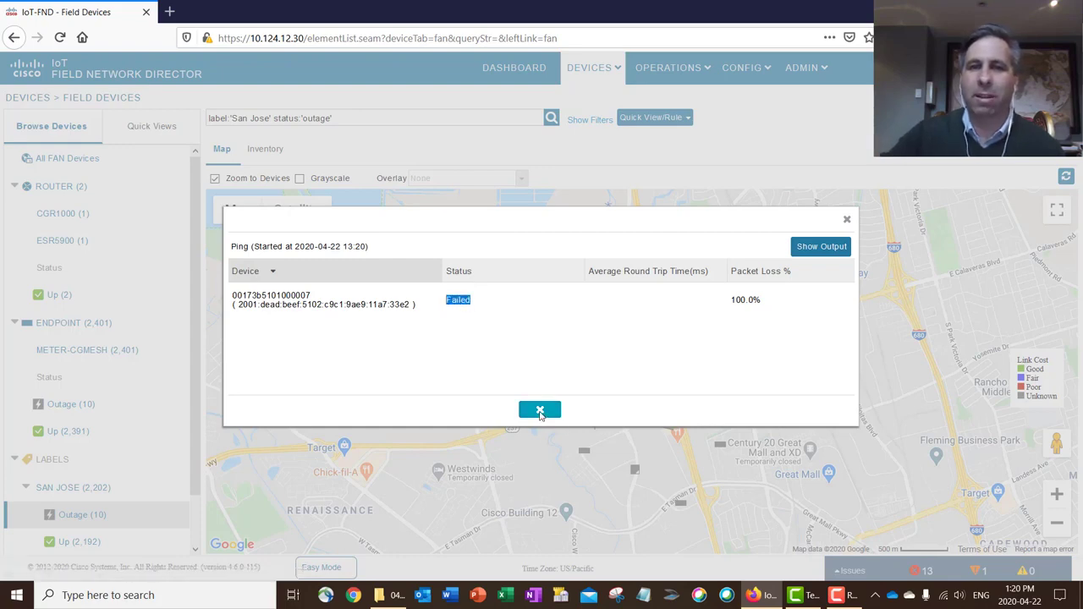
left_click(540, 411)
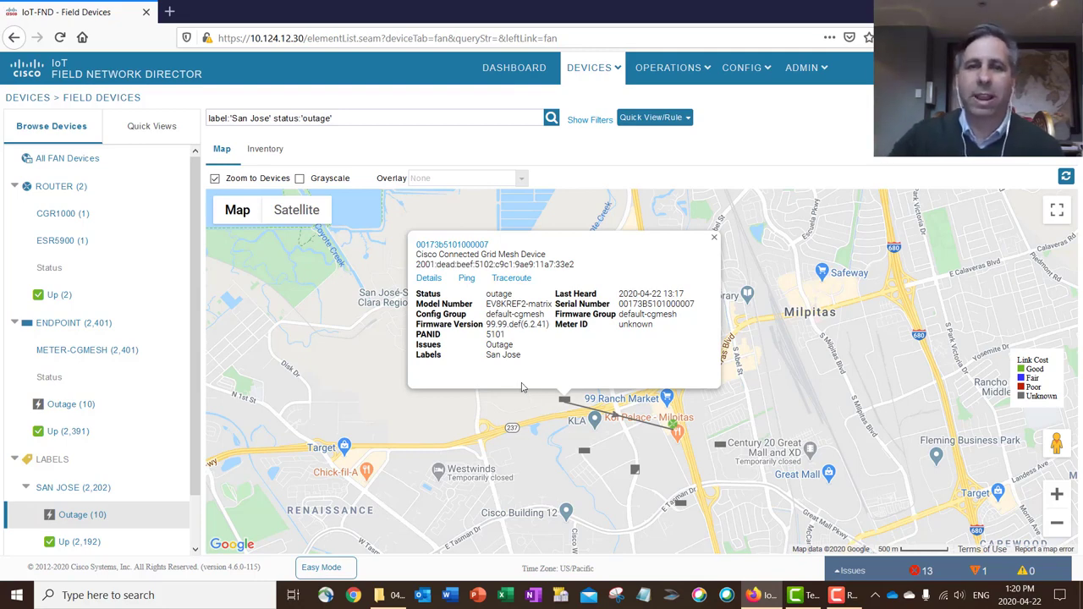
- Open the endpoint's full details and review its last 24 hours of events, highlighting the latest outage message
left_click(429, 279)
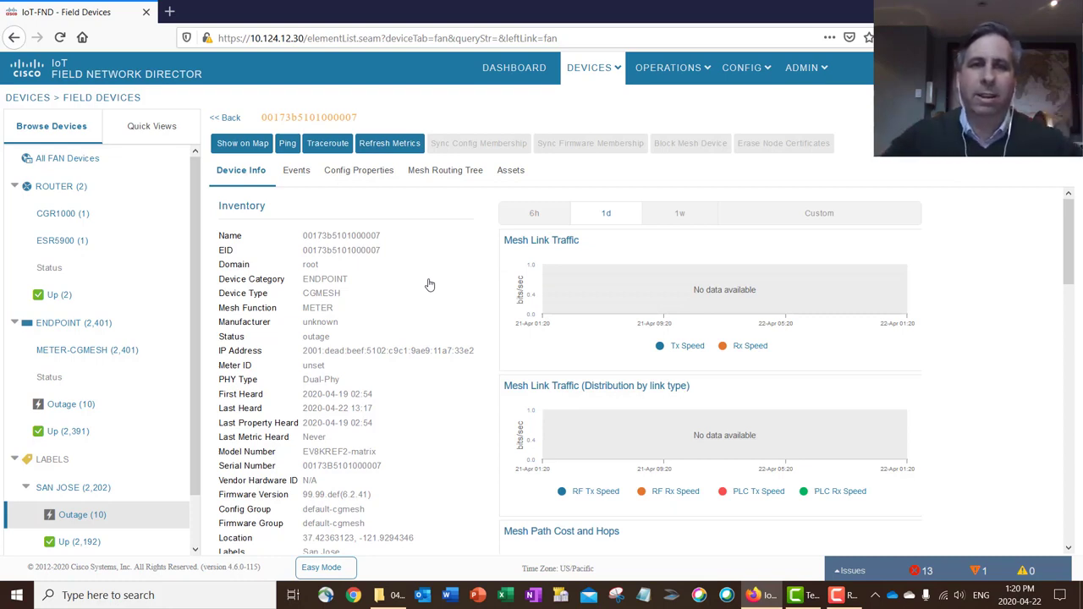
scroll(372, 329, "down", 2)
scroll(366, 331, "up", 2)
left_click(297, 172)
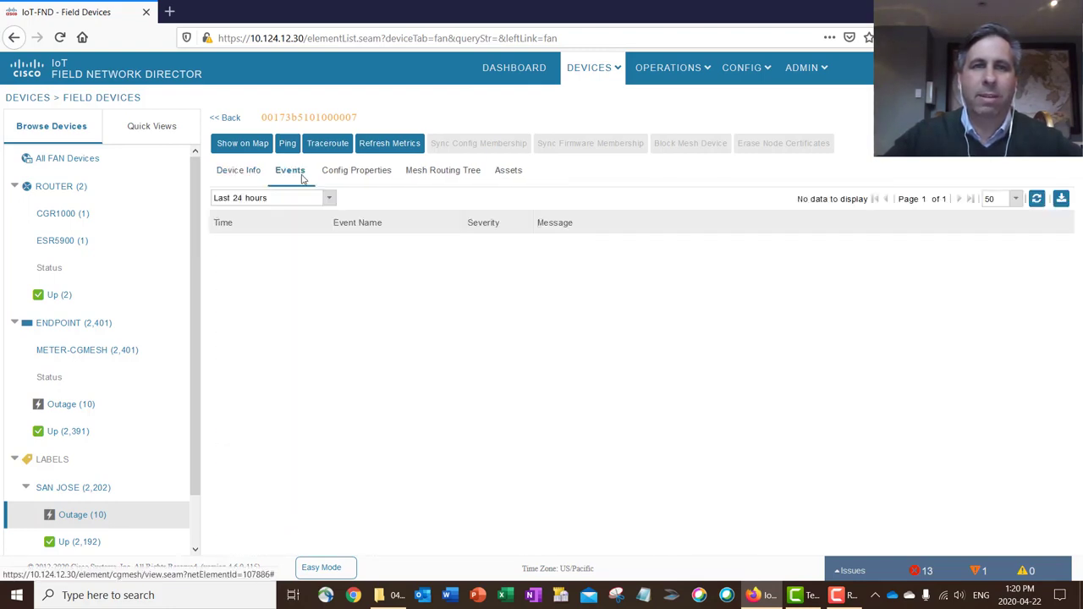
left_click_drag(538, 247, 638, 252)
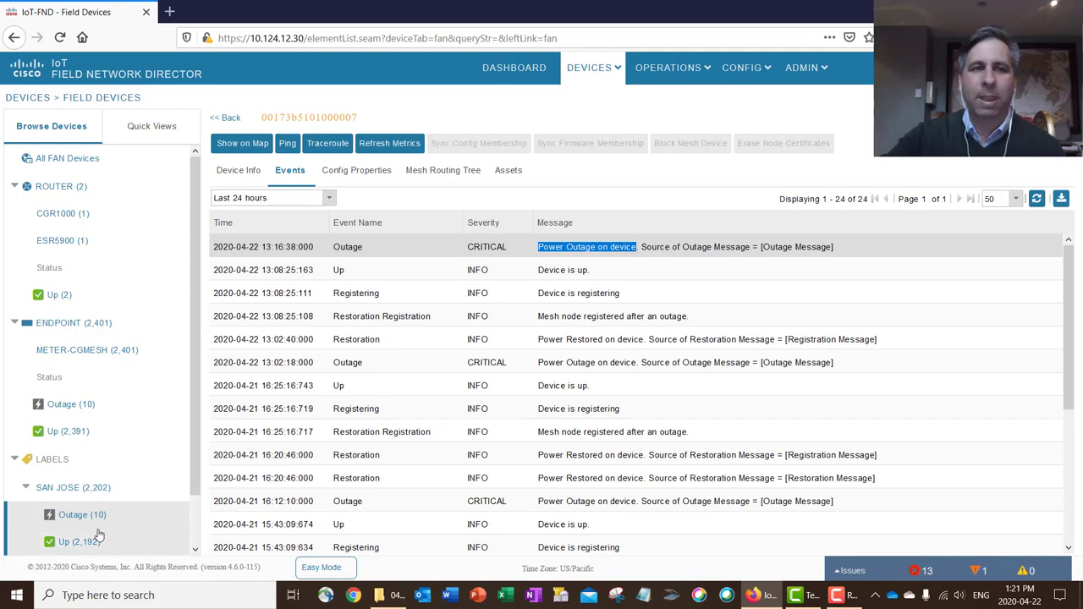
- Compare all San Jose devices around Milpitas with only those in outage on the map
left_click(77, 490)
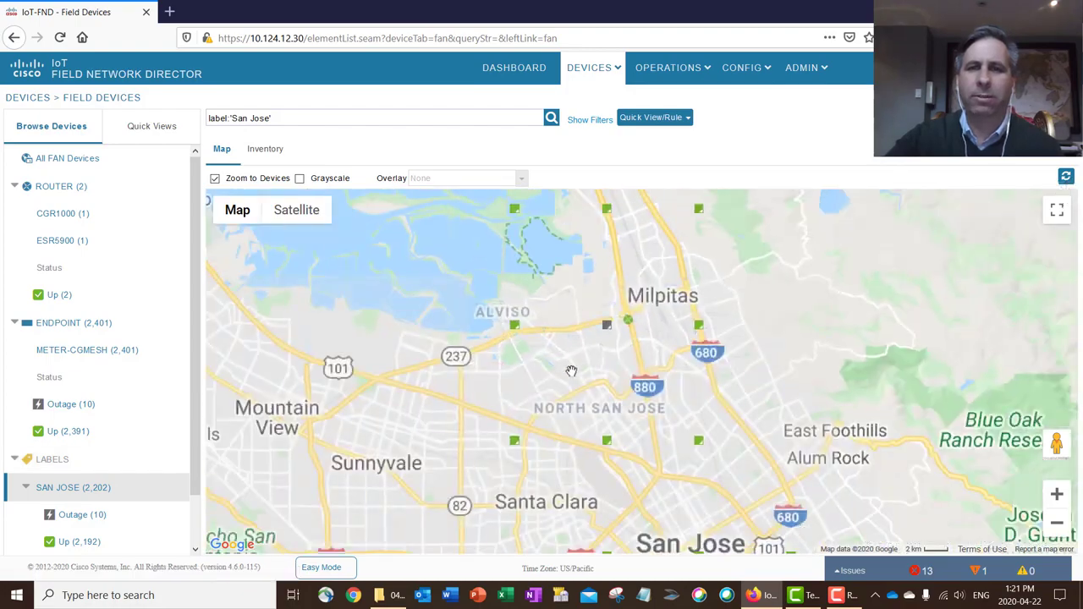
left_click(1056, 495)
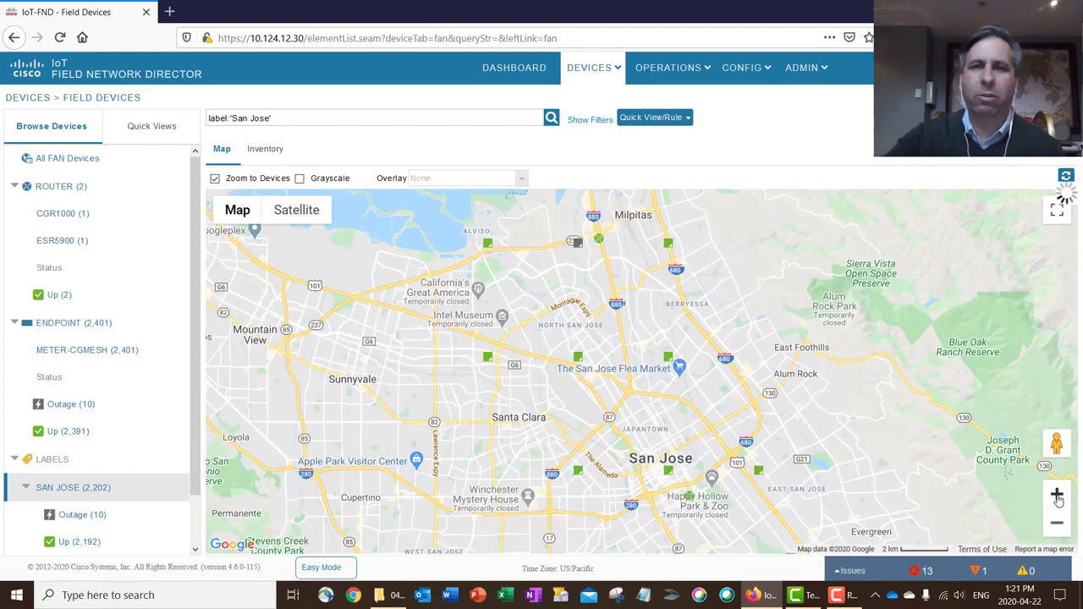
left_click(1057, 497)
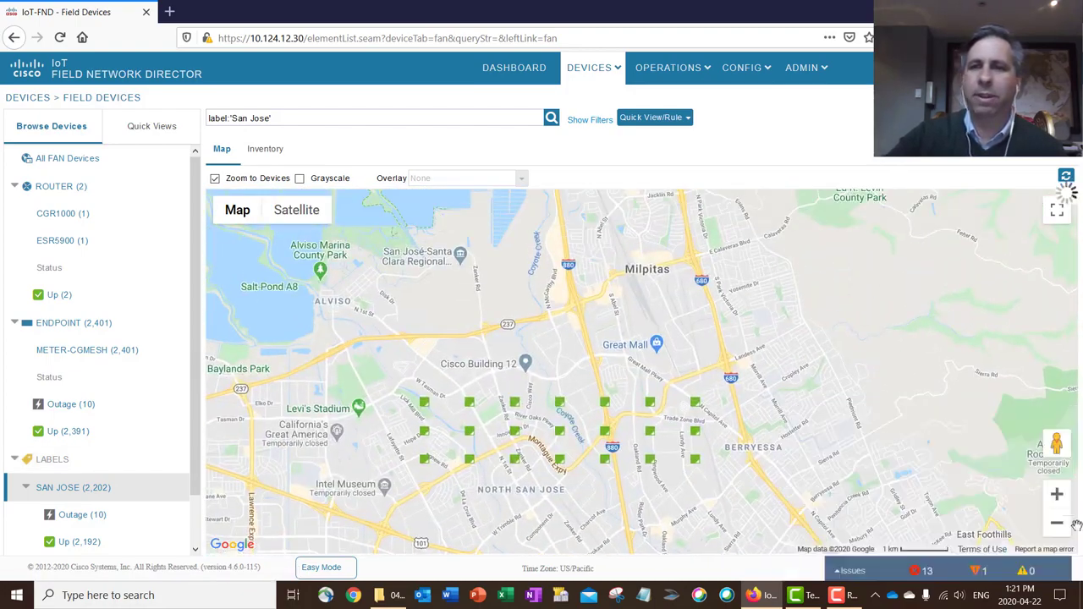
left_click(1057, 495)
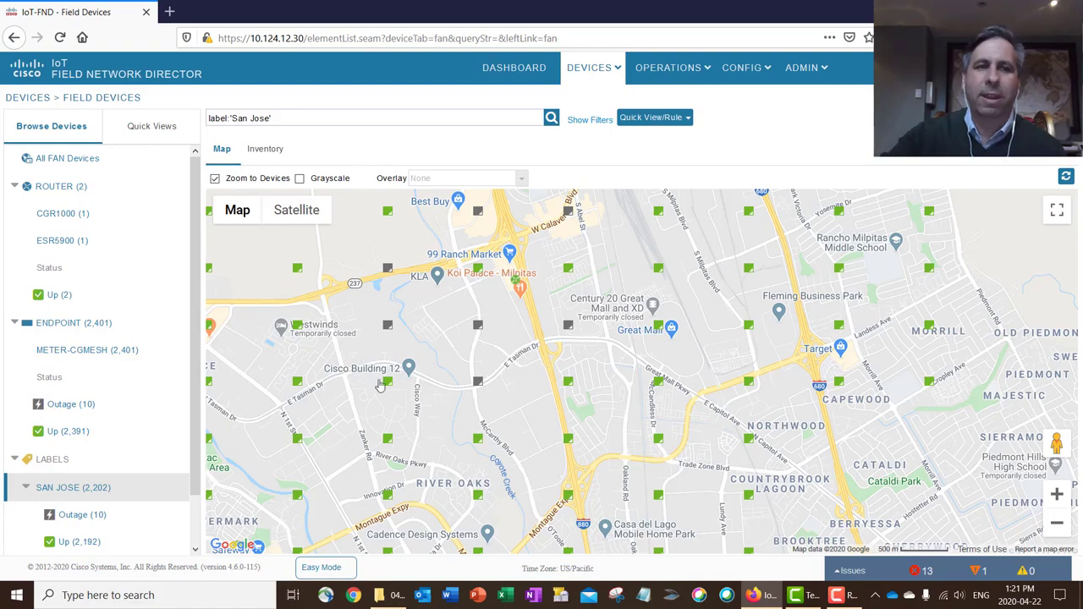
left_click(78, 516)
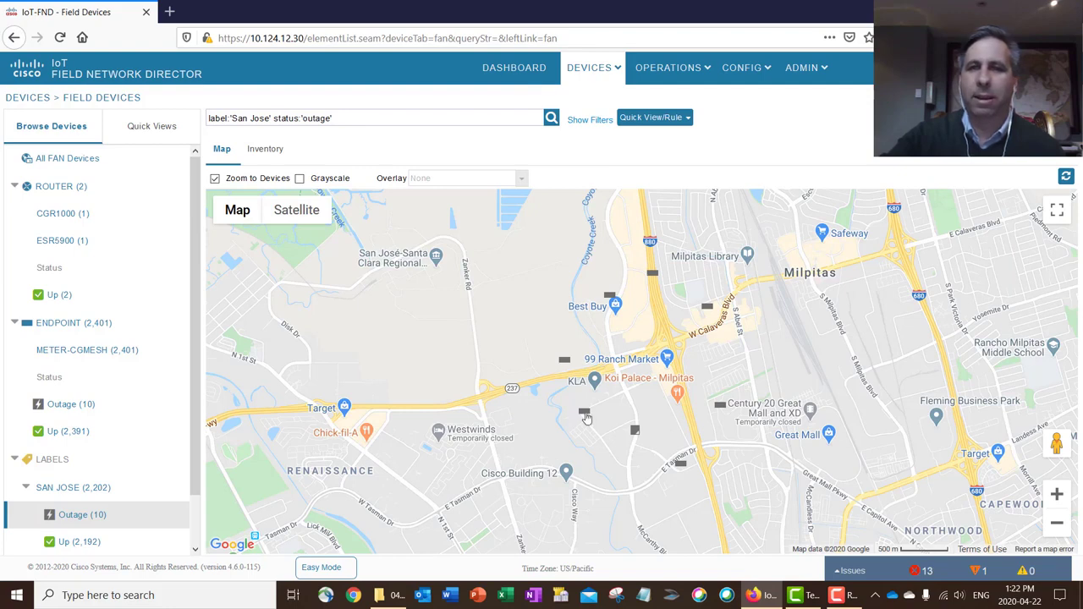
- Locate the CGR1000 router on the map and display its mesh links to the surrounding endpoints
left_click(62, 213)
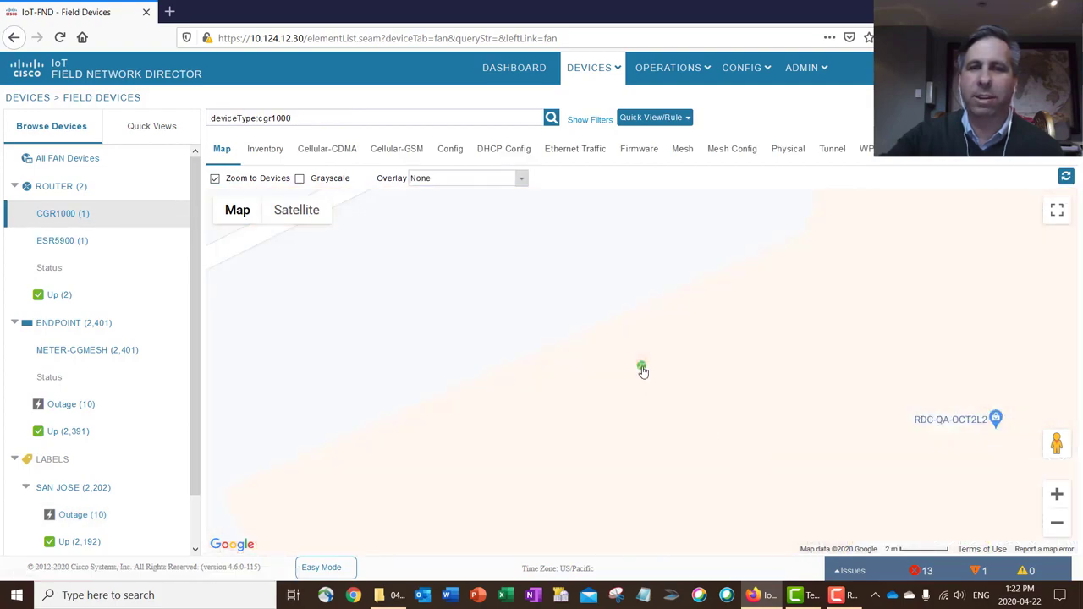
left_click(643, 370)
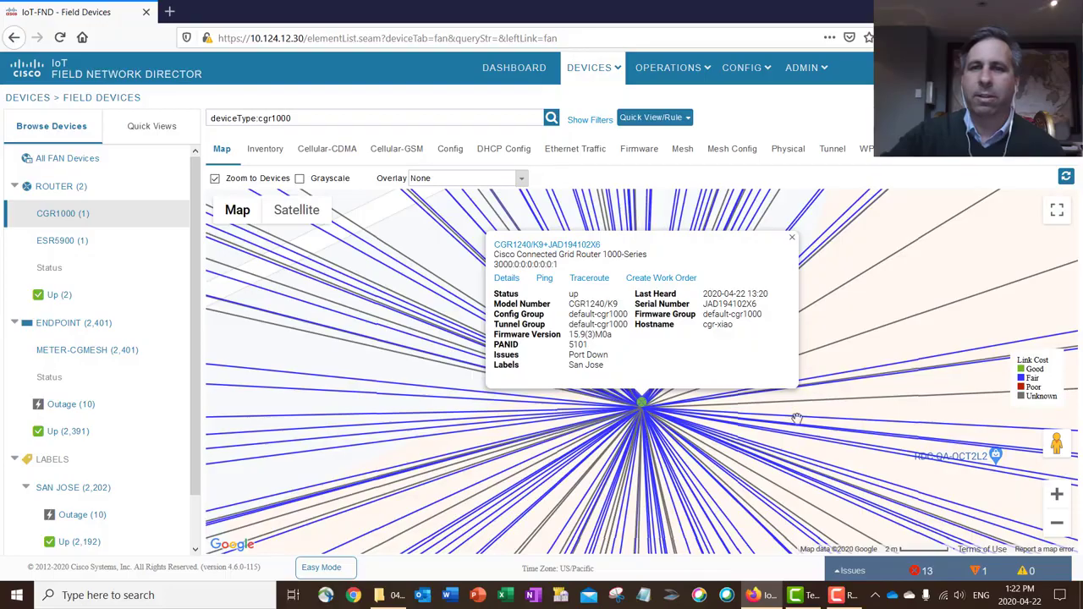
left_click(1055, 524)
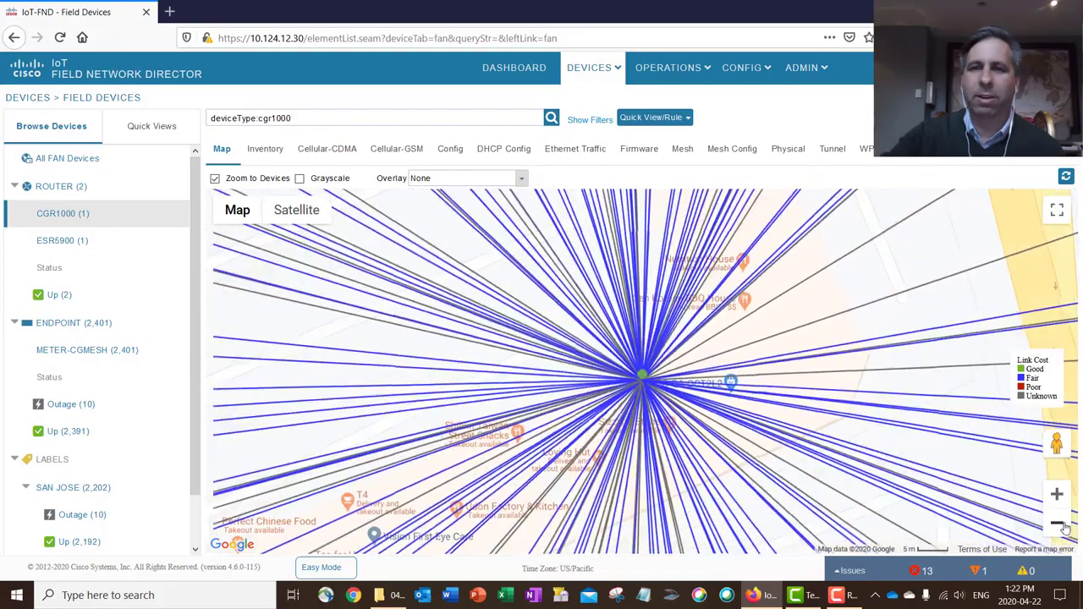
left_click(1056, 525)
left_click(1056, 524)
left_click(1057, 525)
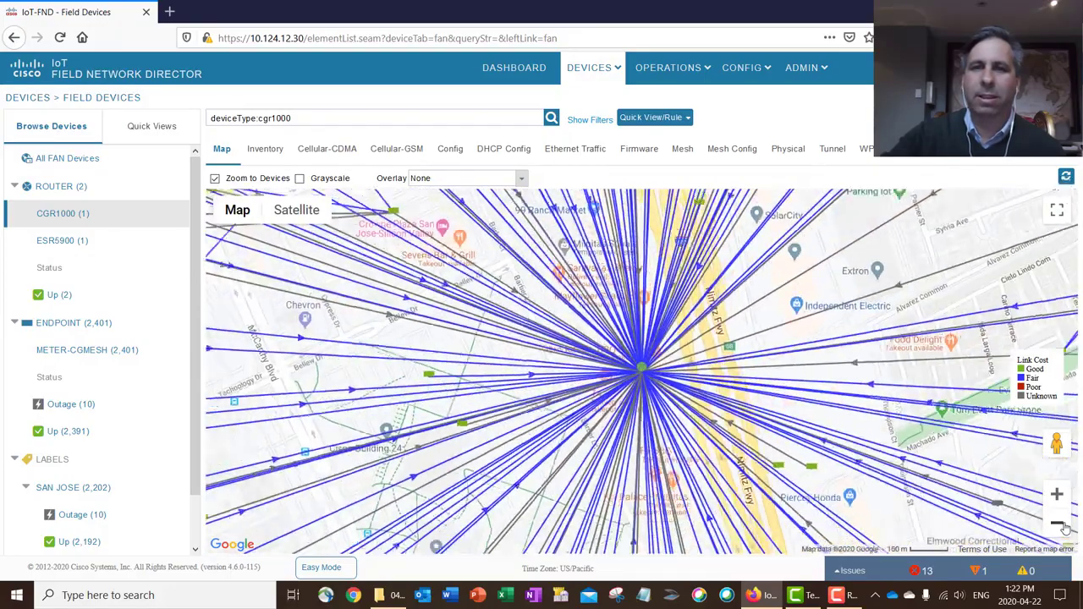
- Check the mesh count in the CGR1000 router's mesh information
left_click(681, 149)
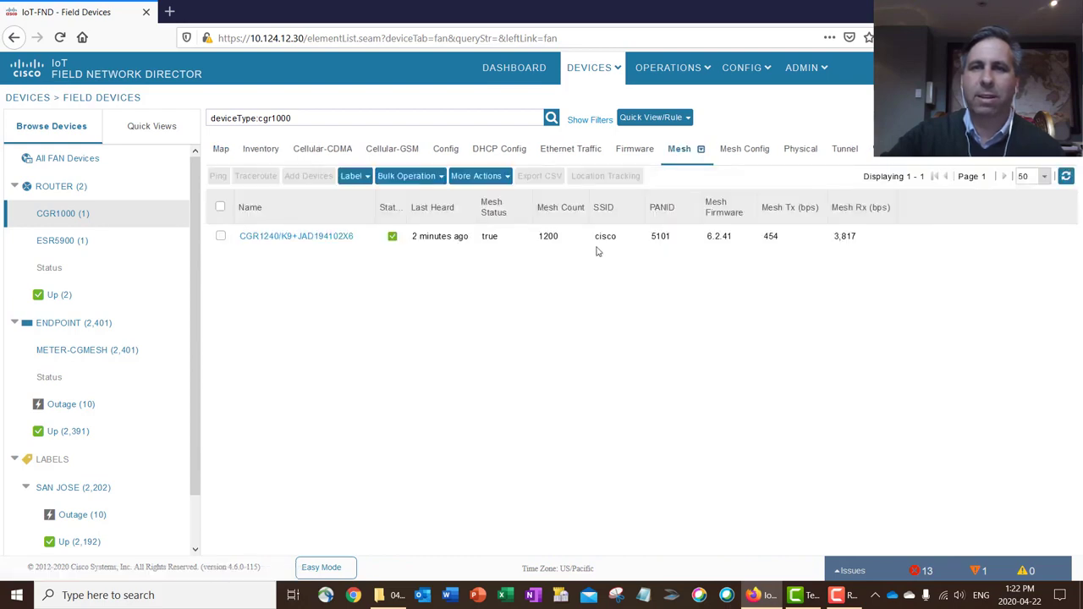
left_click_drag(567, 240, 533, 241)
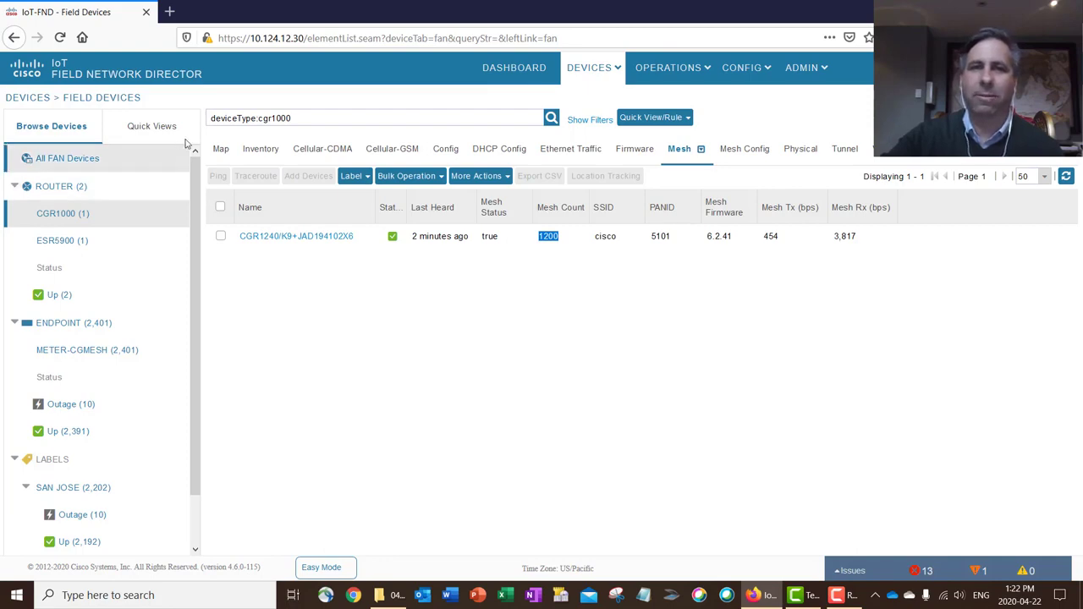
- Locate the CGR1000 router on the map and open a new work order for it
left_click(220, 149)
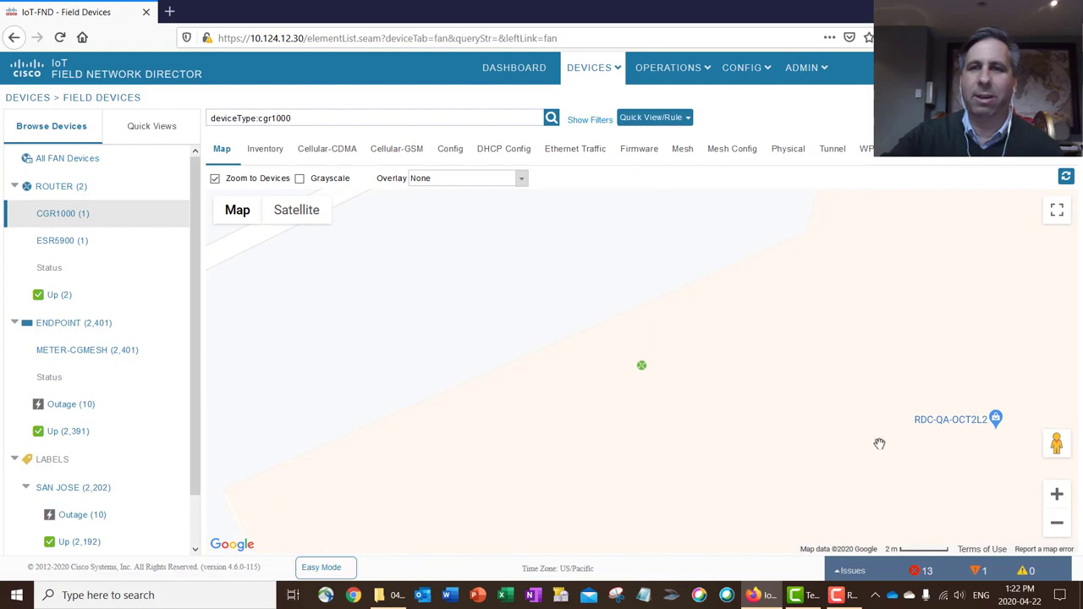
left_click(1056, 518)
left_click(1057, 518)
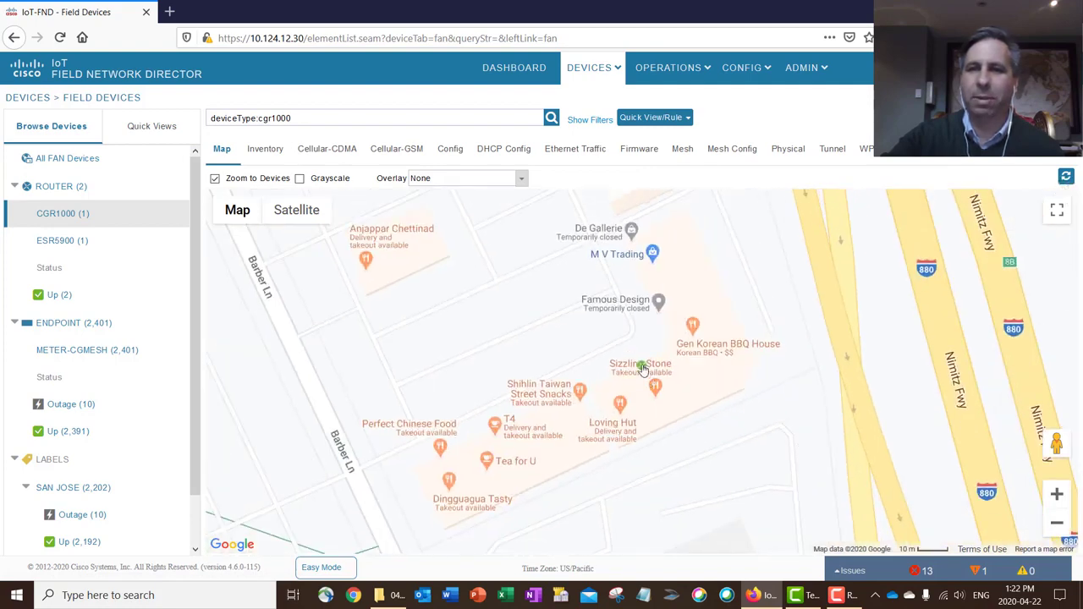
left_click(643, 371)
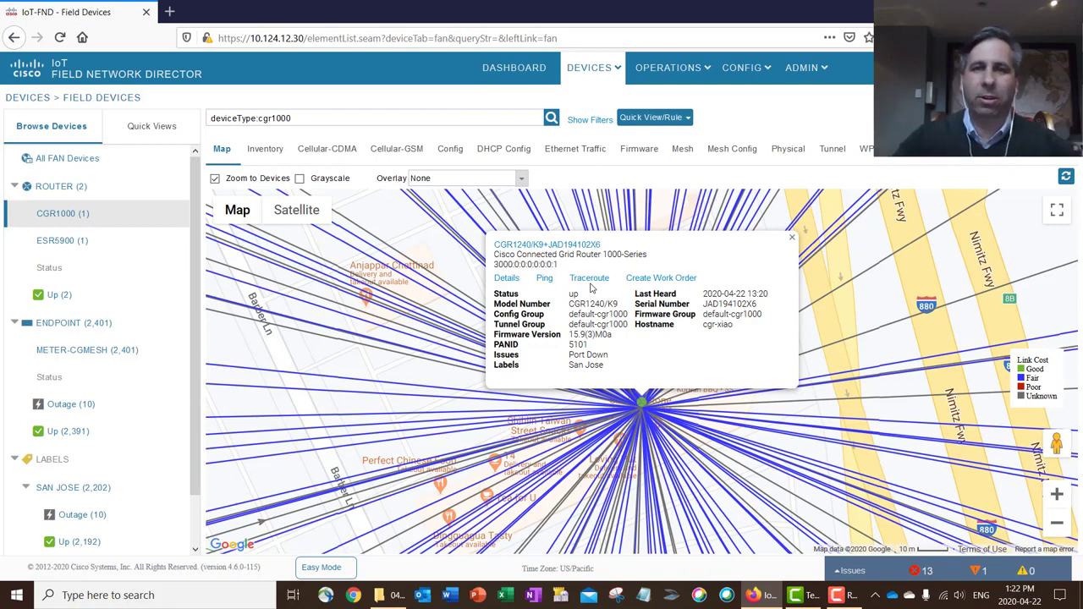
left_click(658, 281)
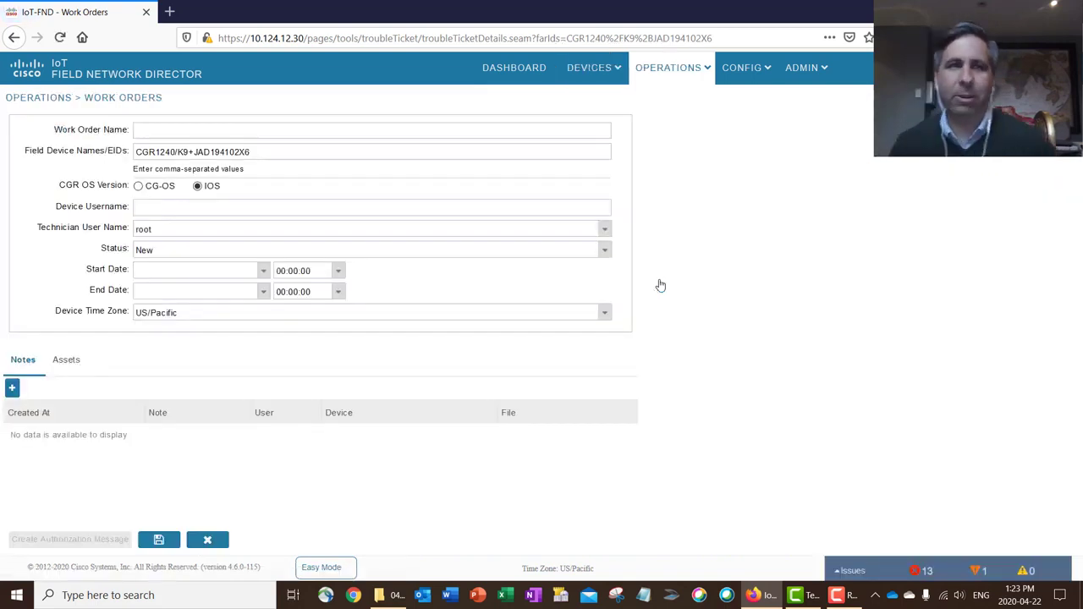
- Name the work order DEMO_CRG_WORKORDER
left_click(170, 131)
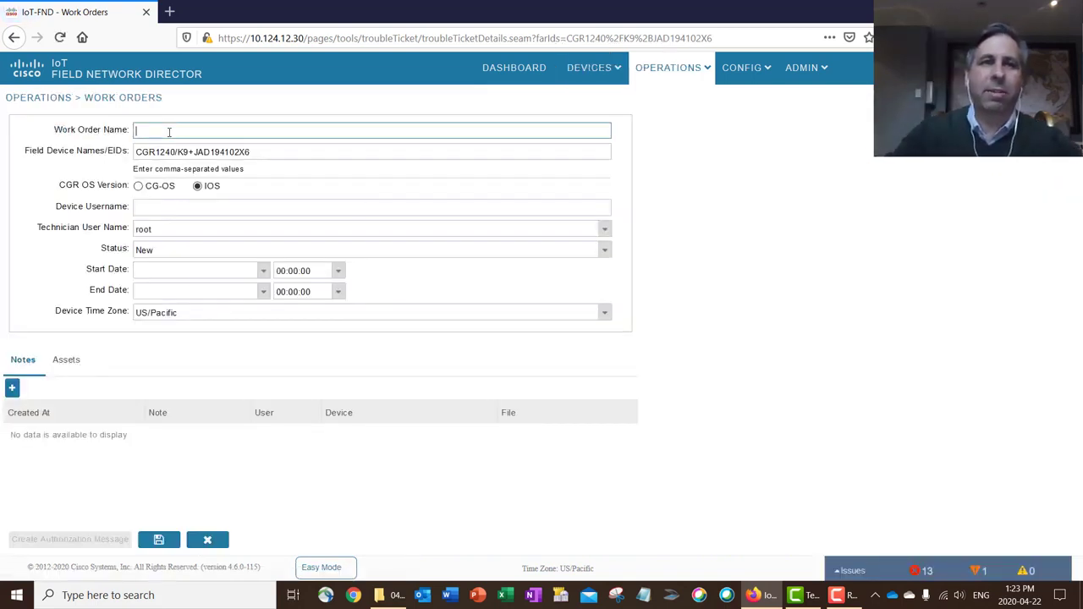
type("DEM")
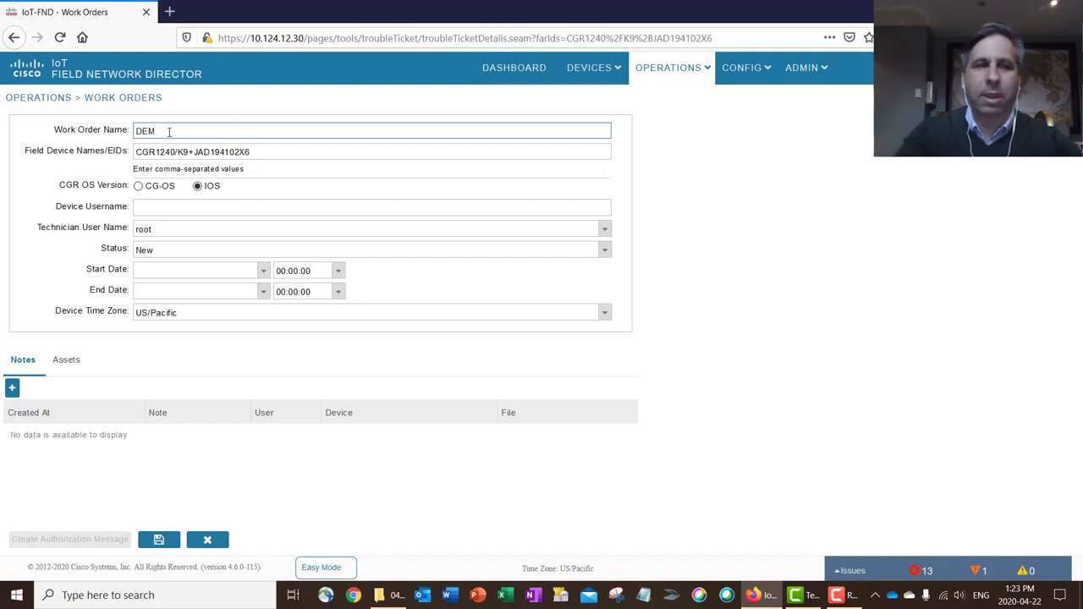
type("O_CR")
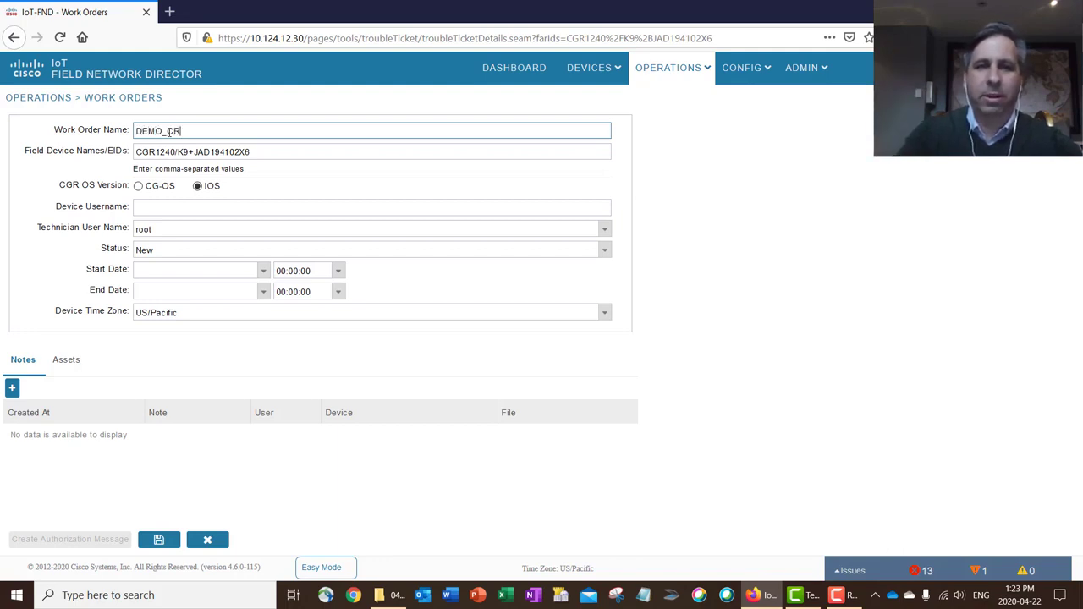
type("G_WORKORDER")
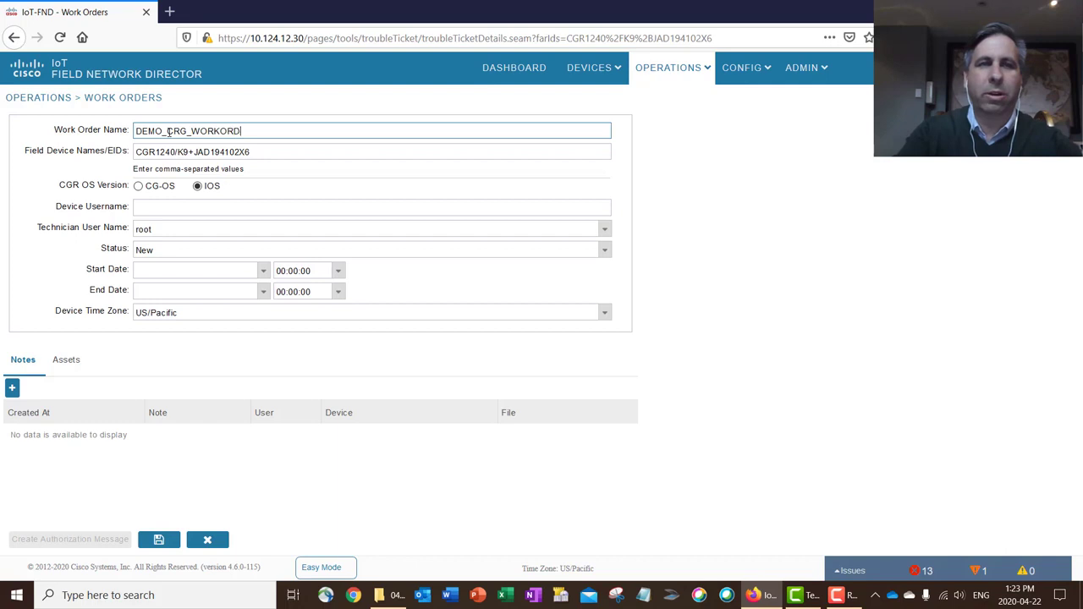
- Try to replace the work order's technician user name with a different technician's user name
left_click(160, 229)
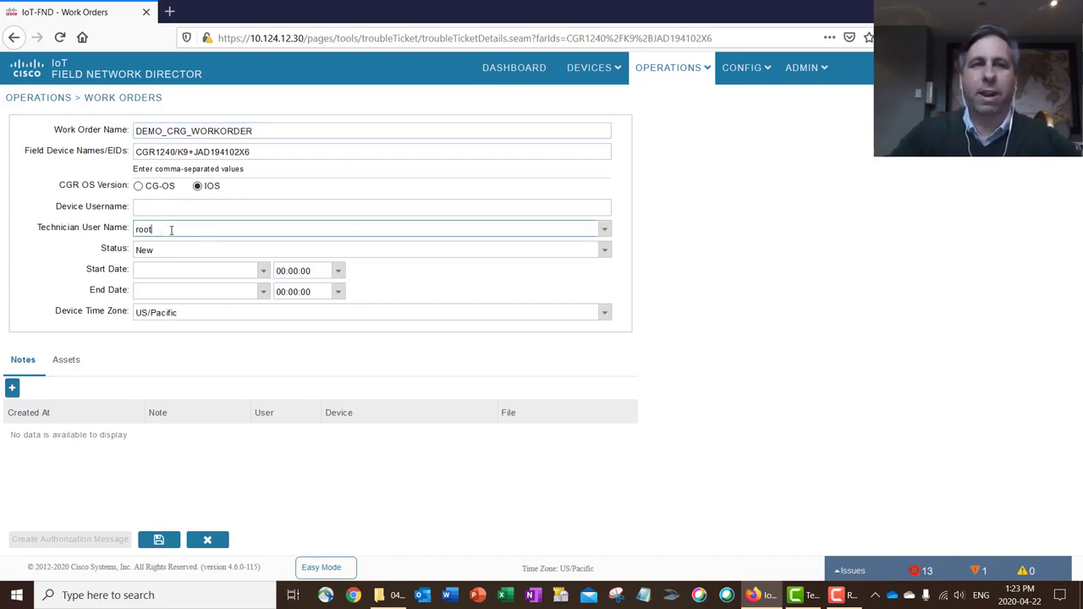
key("ctrl+a")
type("root")
key("Tab")
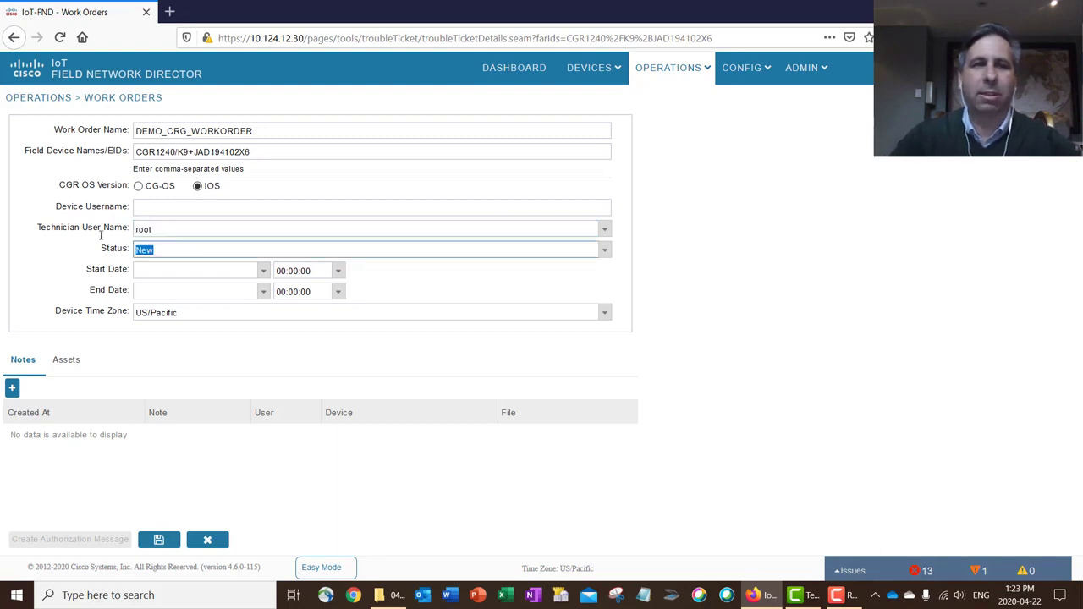
left_click_drag(160, 225, 125, 228)
type("szigeti")
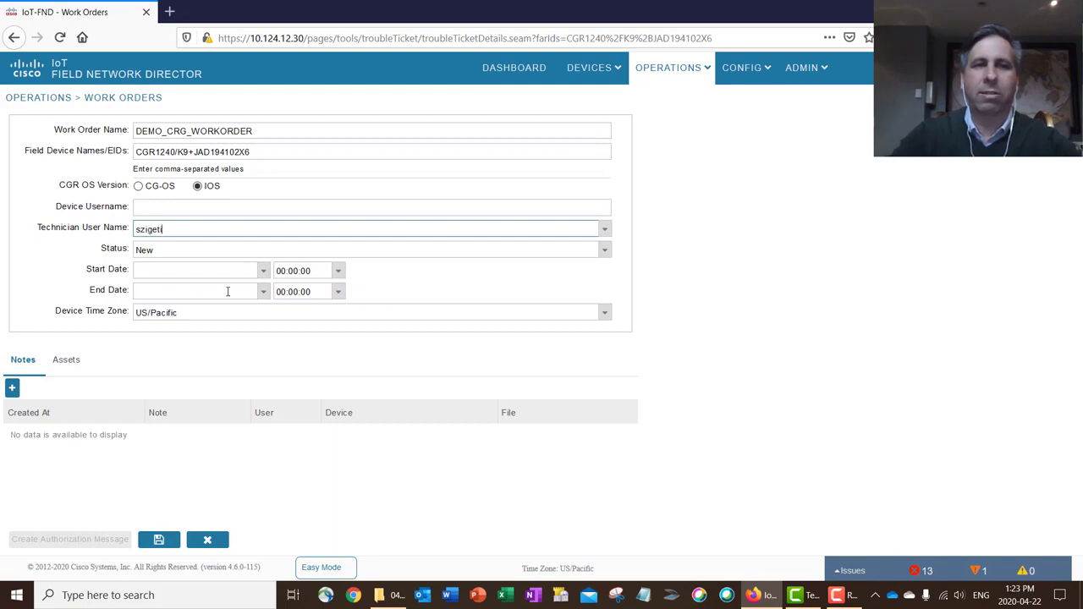
- Set the work order's start date to 2020-04-22 and its end date to 2020-04-23
left_click(264, 272)
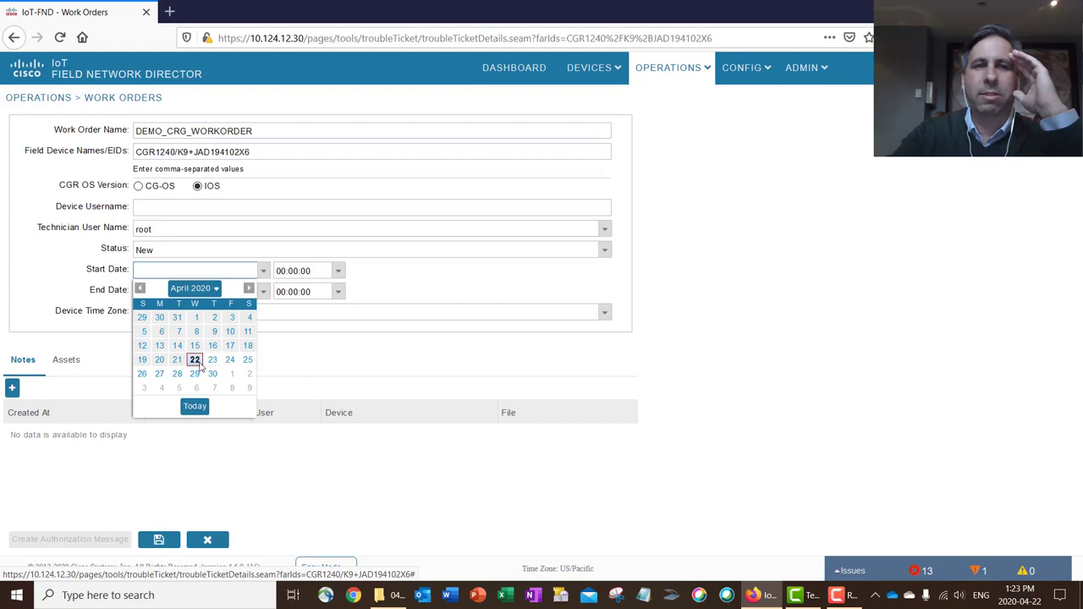
left_click(195, 359)
left_click(262, 293)
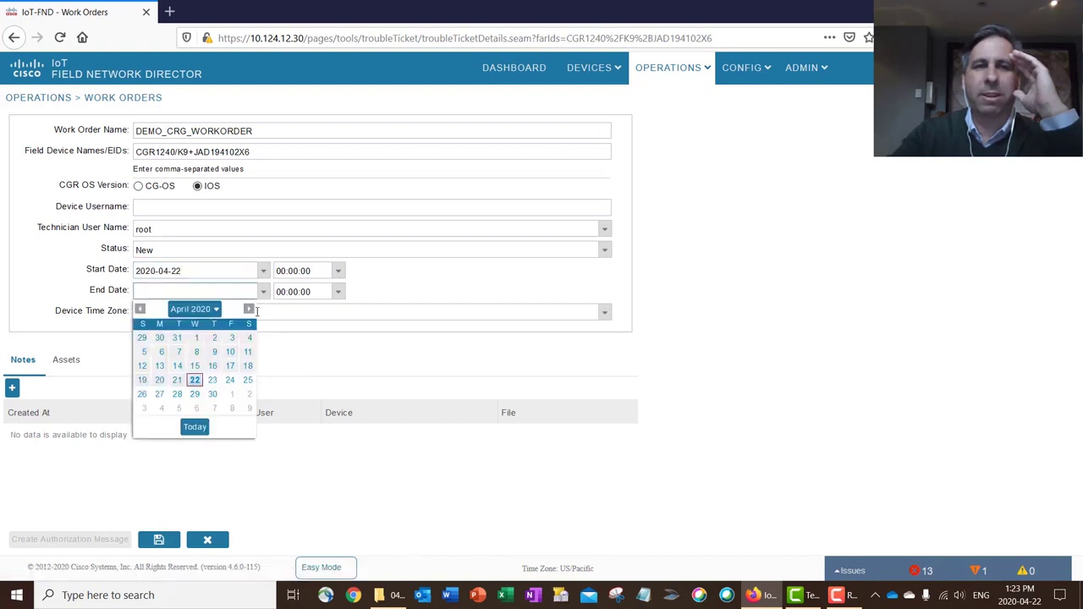
left_click(212, 381)
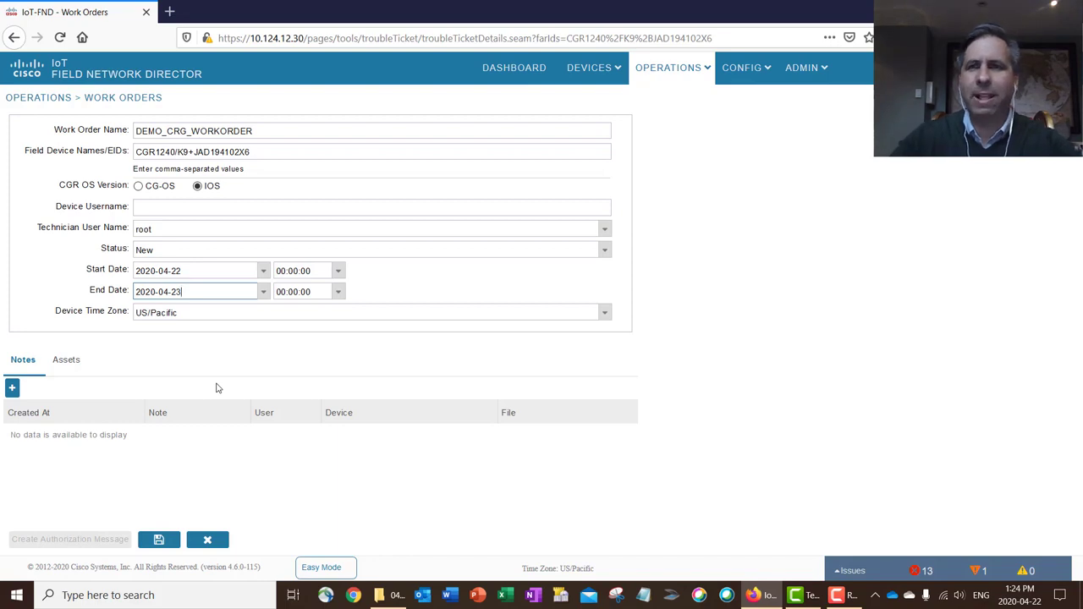
- Leave the work order unsaved and check how many Default-cgmesh endpoints run the cg-mesh-node-6.2.41 image under Firmware Update
mouse_move(746, 79)
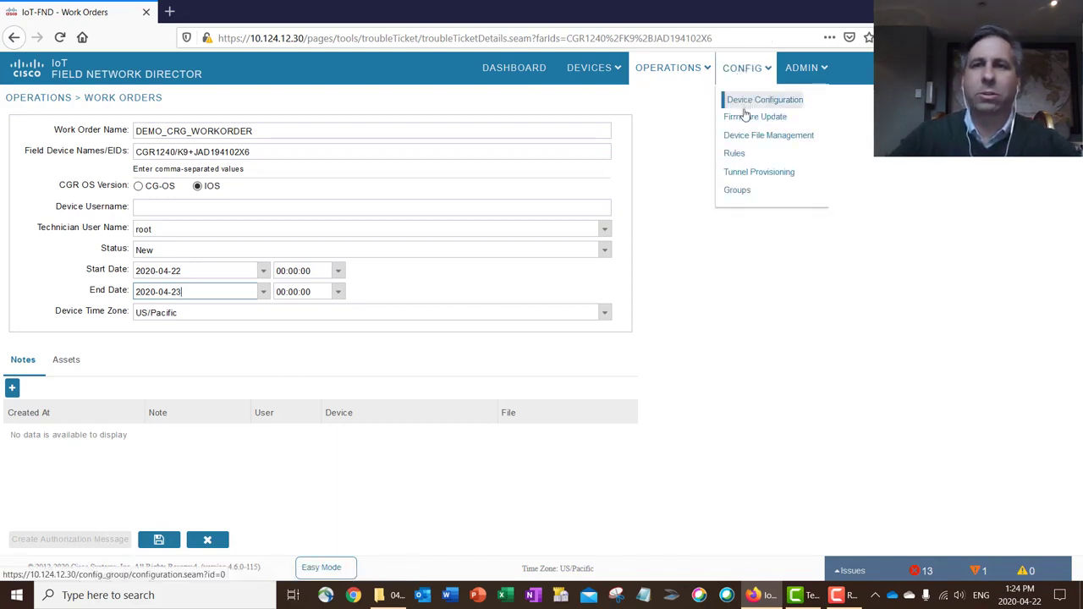
left_click(744, 120)
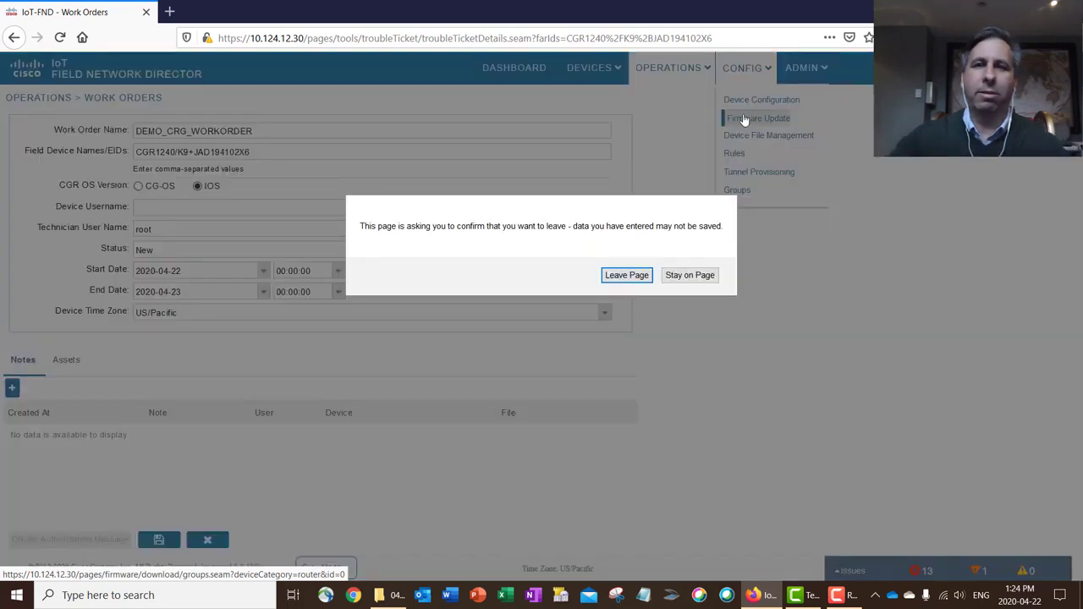
left_click(637, 279)
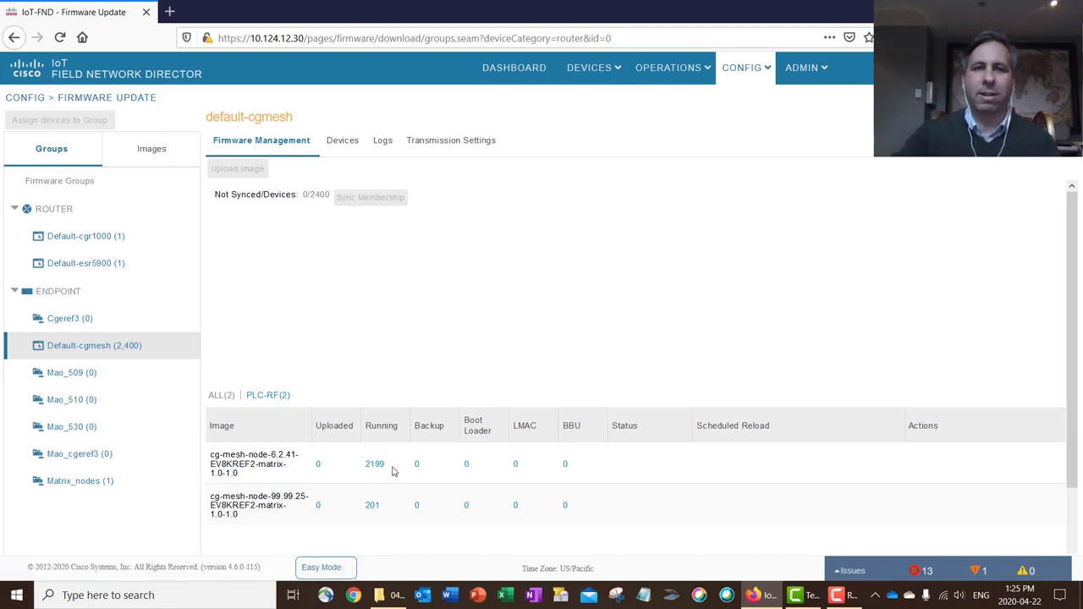
left_click_drag(395, 471, 355, 481)
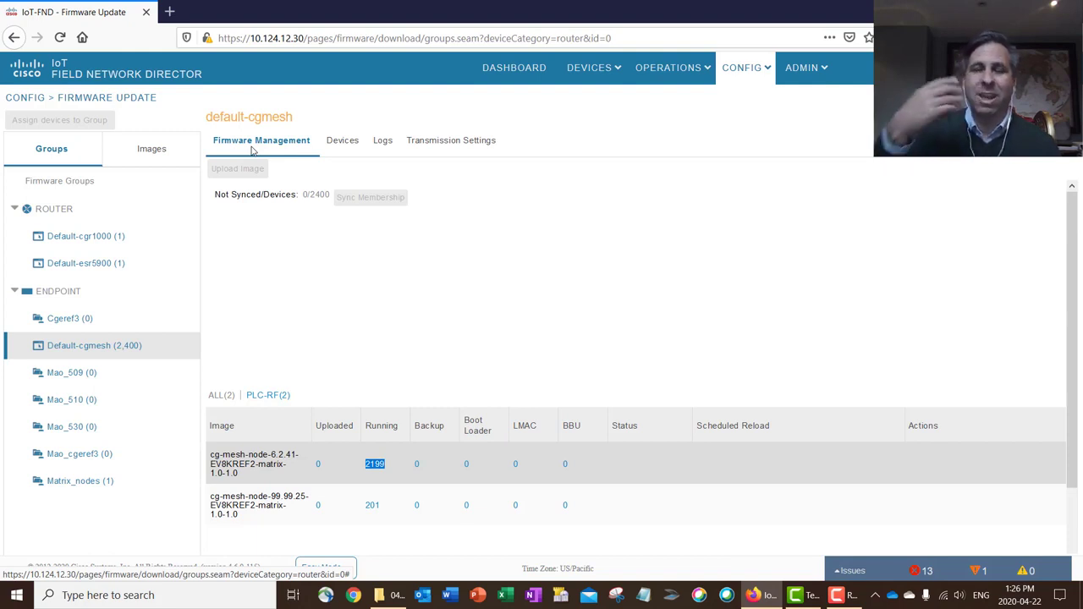
- Show only the San Jose field devices with Up status on the map around Milpitas
mouse_move(592, 68)
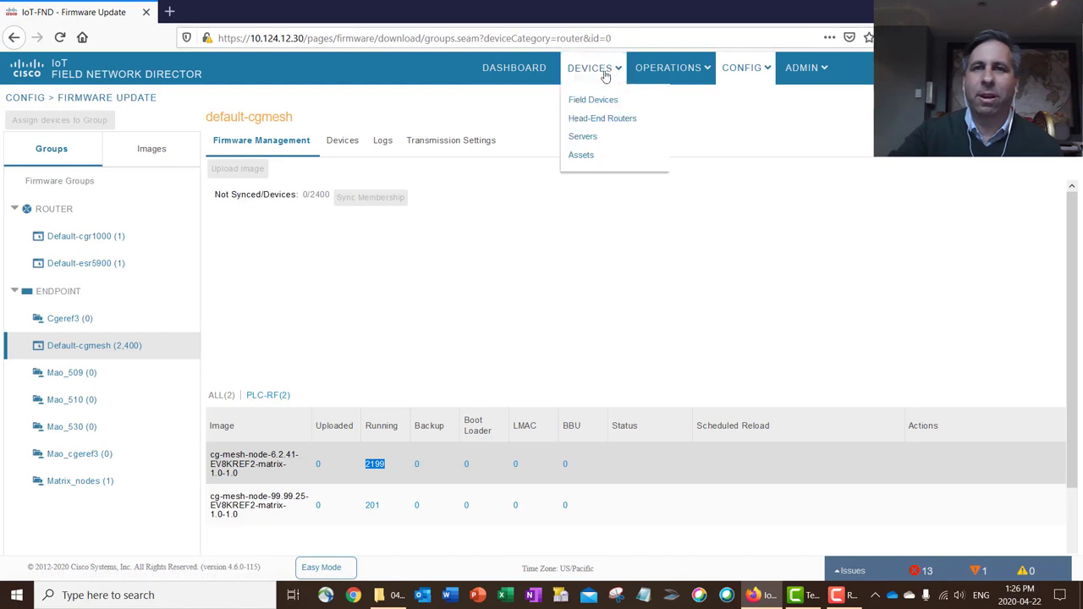
left_click(590, 99)
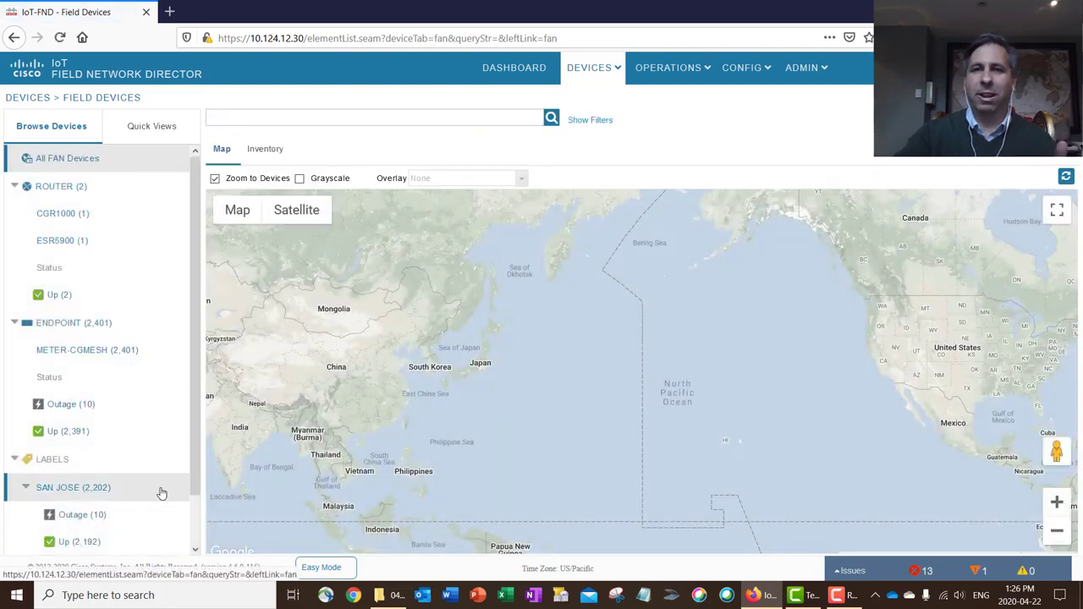
left_click(75, 543)
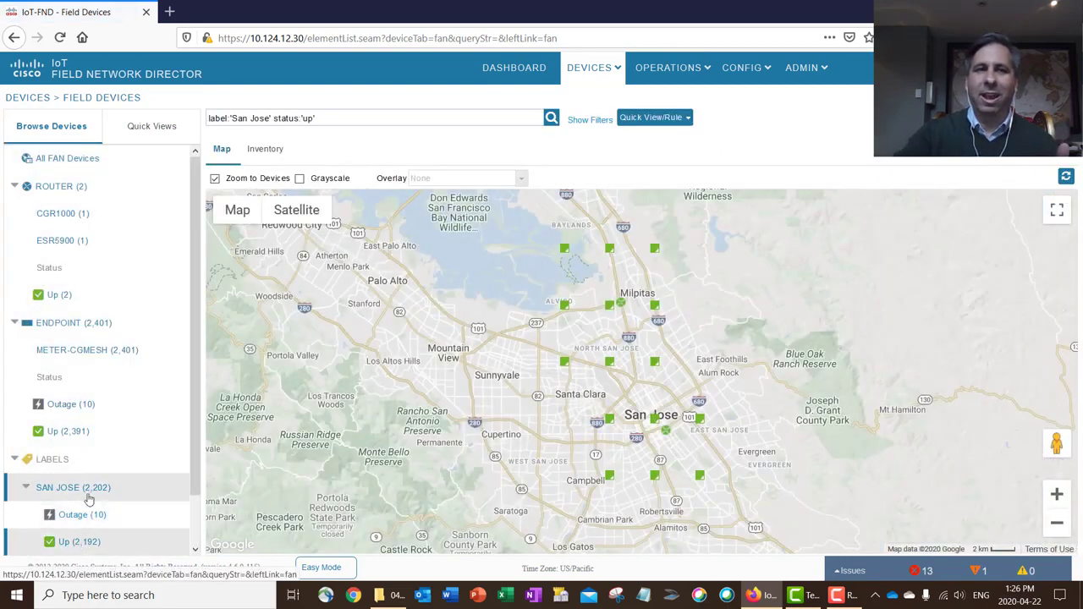
left_click(1055, 496)
left_click(1055, 495)
left_click_drag(800, 340, 776, 432)
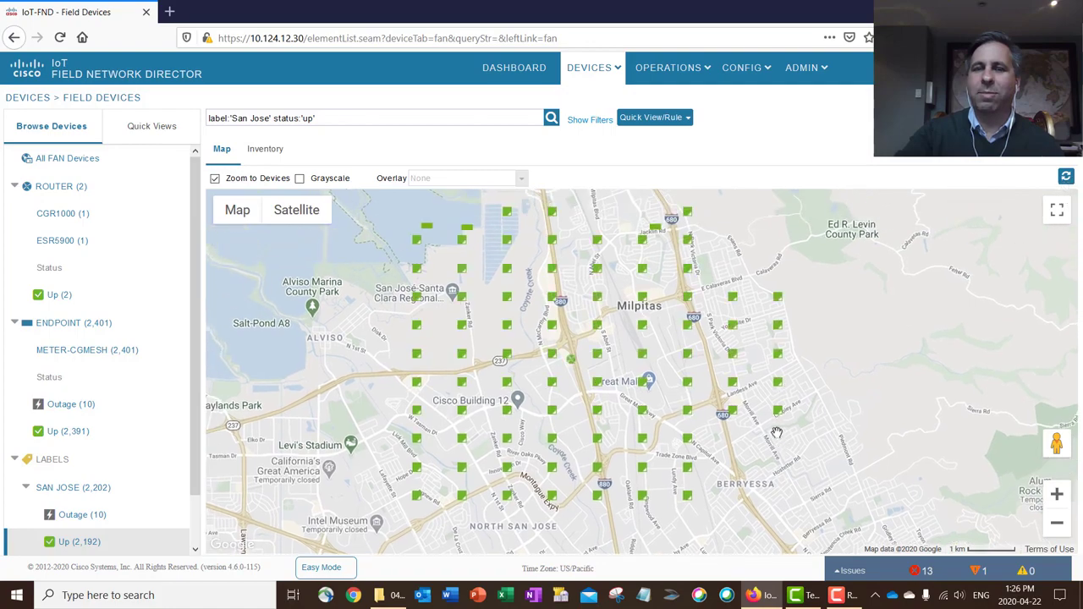
- Display the CGR1000 router's mesh links to the surrounding endpoints up close on a full-screen map
left_click(572, 361)
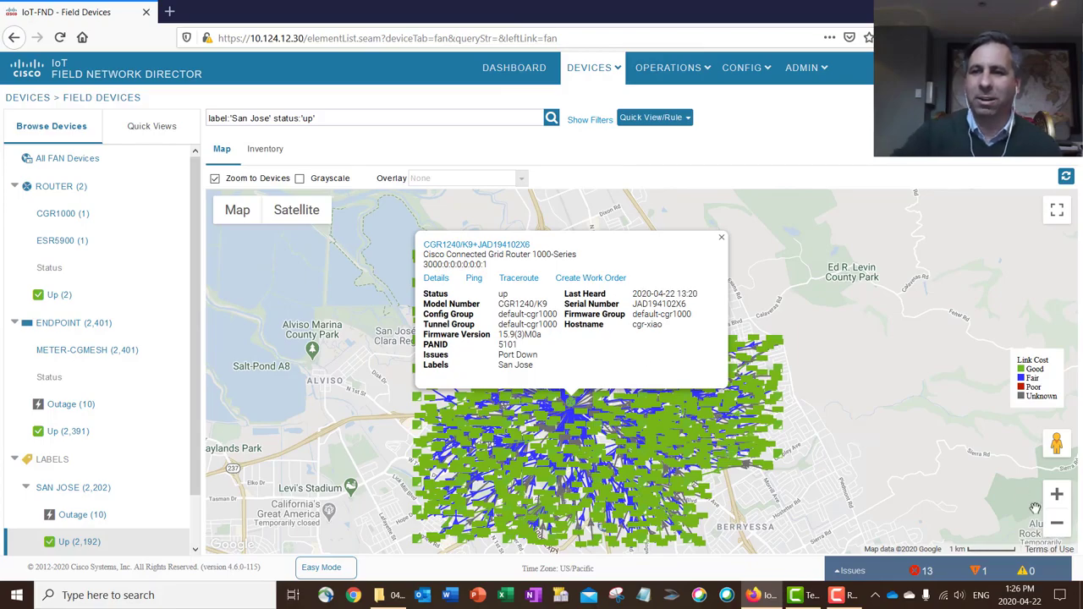
left_click(1057, 523)
left_click(1056, 494)
left_click(1056, 494)
left_click(1057, 494)
left_click_drag(863, 480, 946, 241)
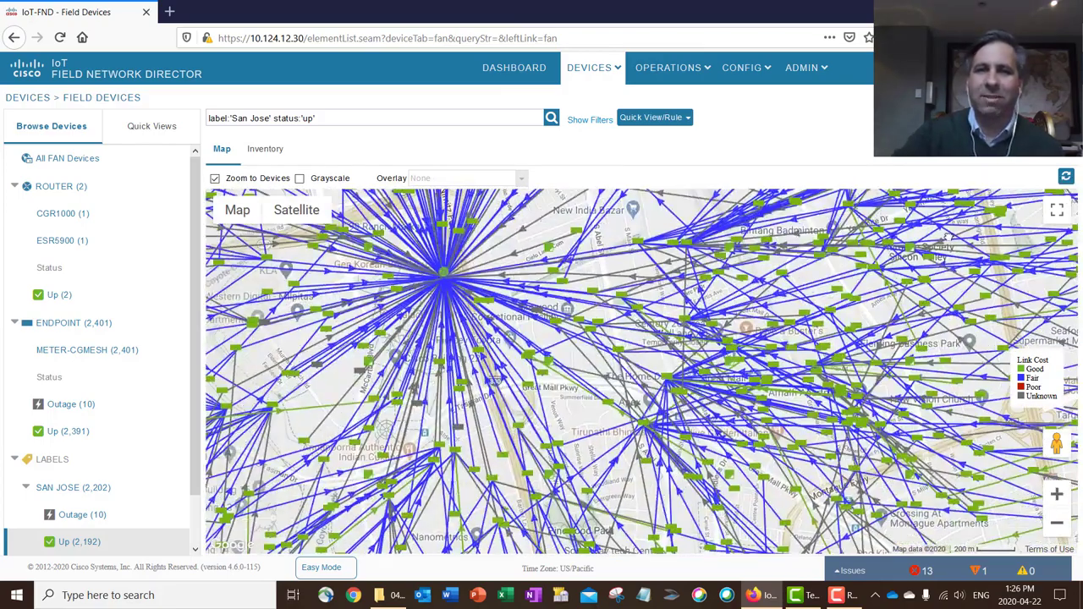
left_click(1057, 210)
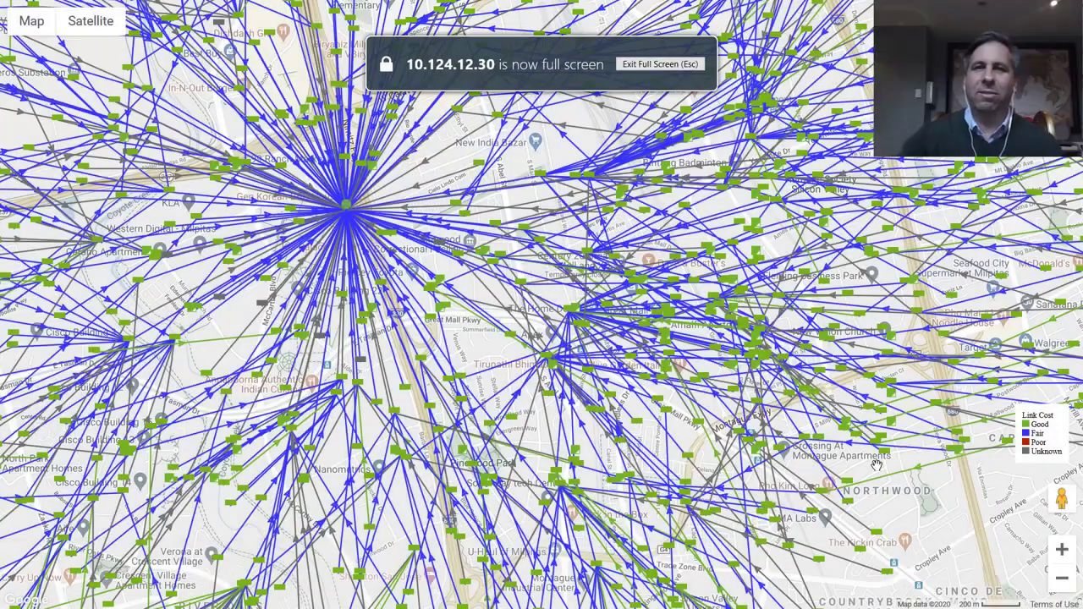